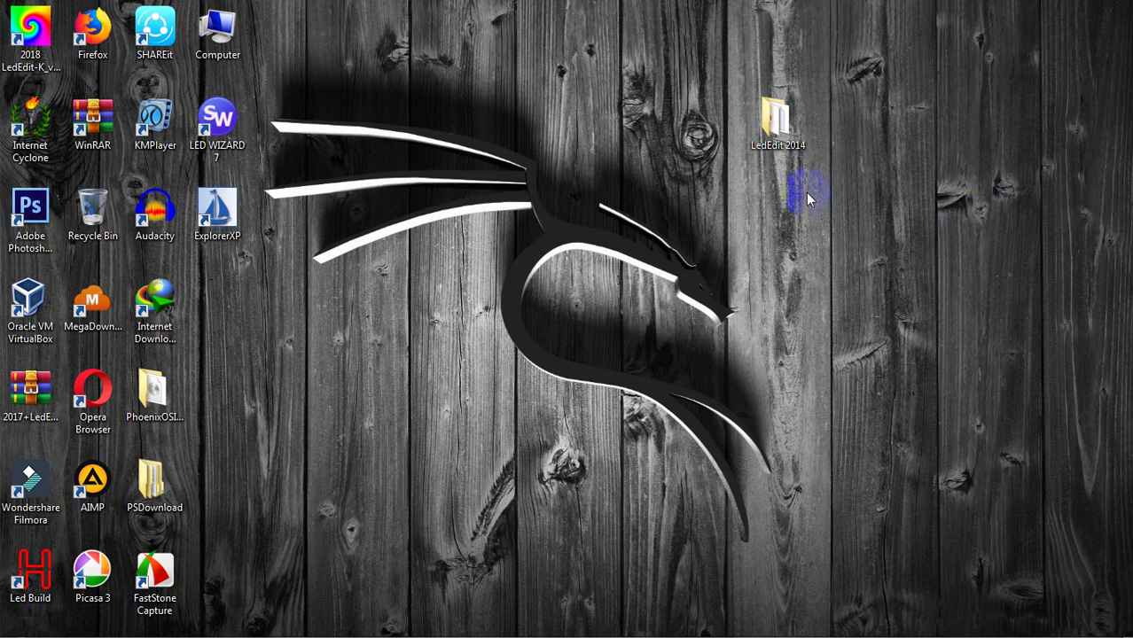
Open the LedEdit 2014 folder on the desktop, launch the LedEdit application and bring its window to the front
left_click(798, 124)
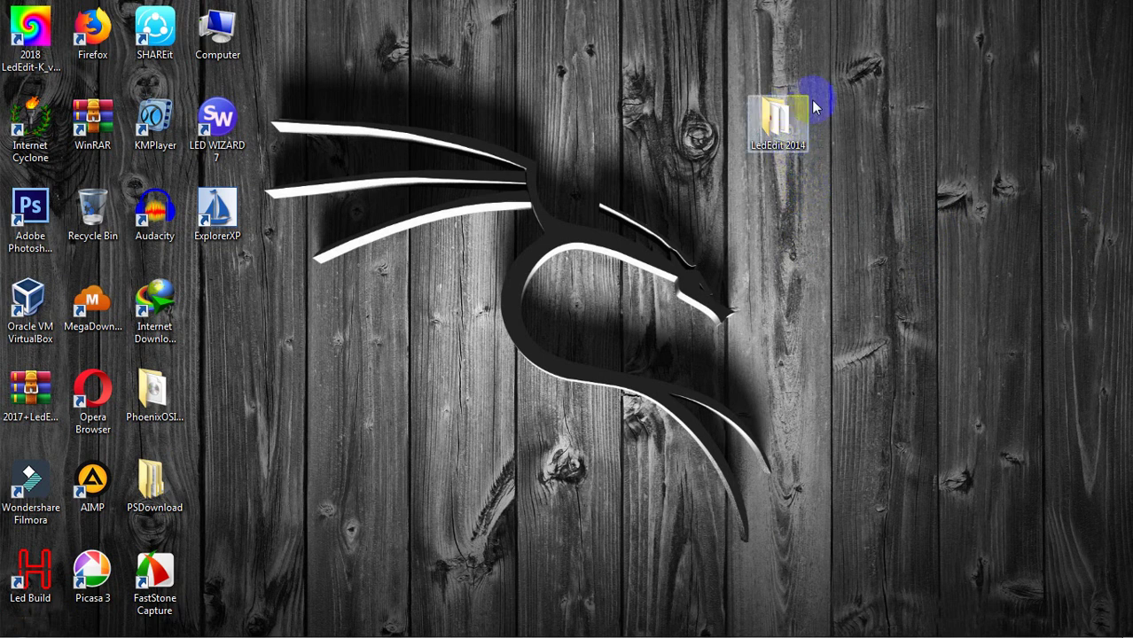
double_click(789, 128)
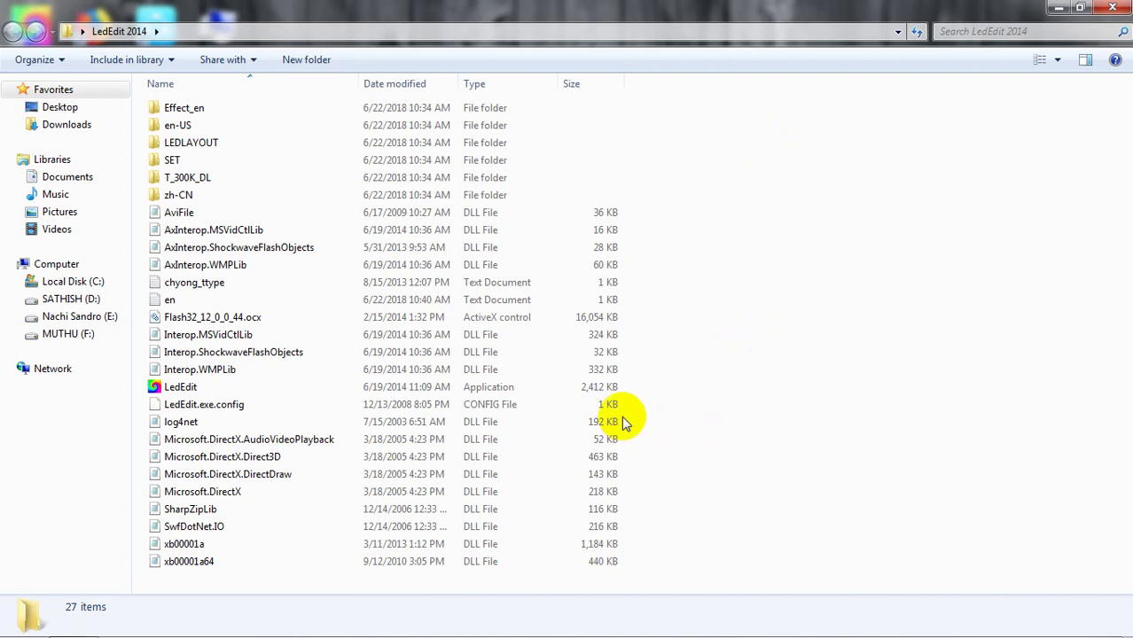
left_click(550, 398)
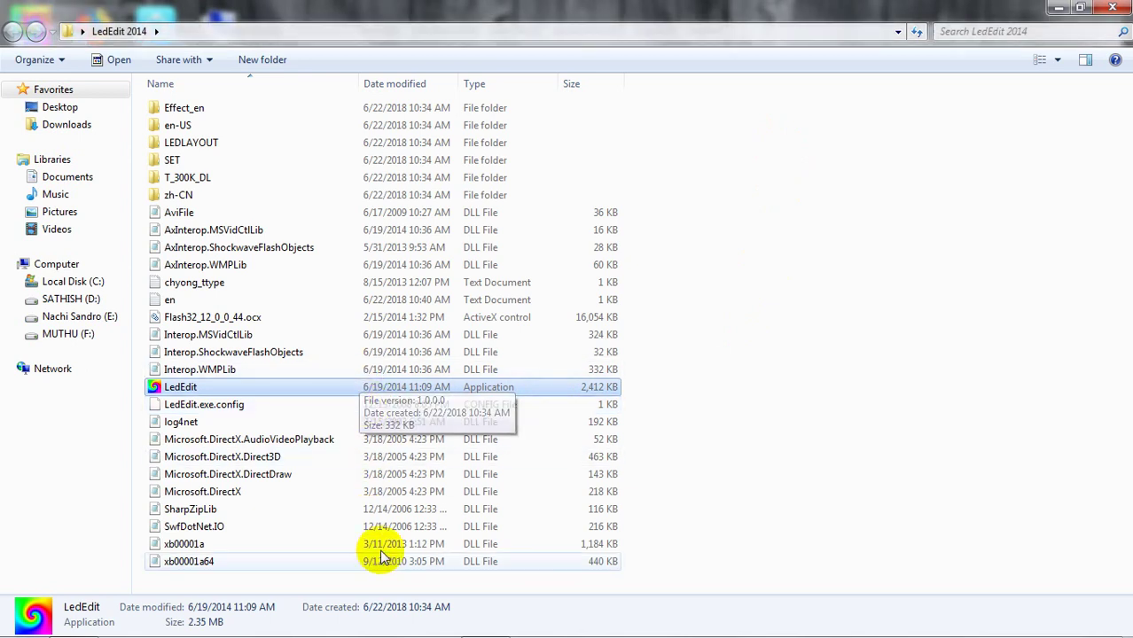
mouse_move(362, 620)
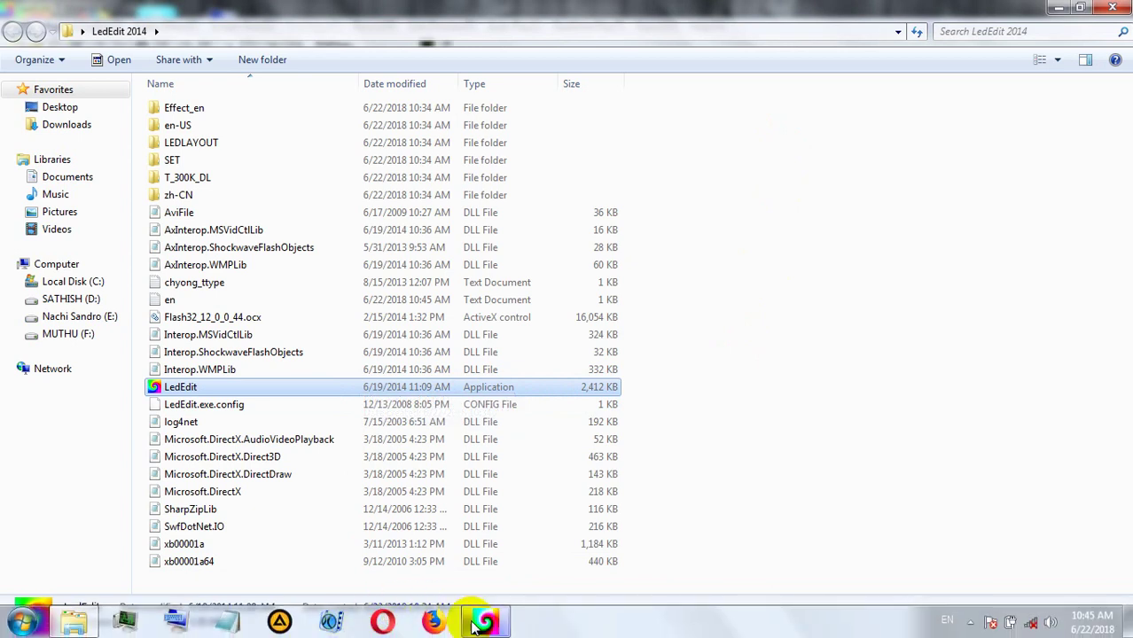
left_click(483, 626)
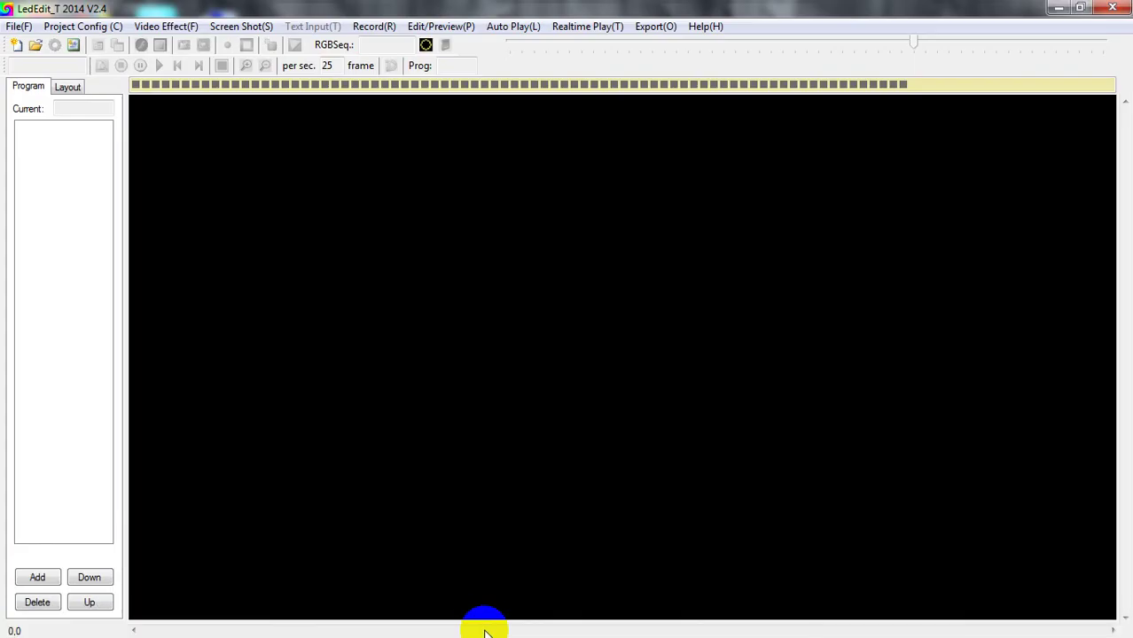
Create a new project for the T-1000S-WS2811 controller, saved as Led1.pxb
left_click(569, 162)
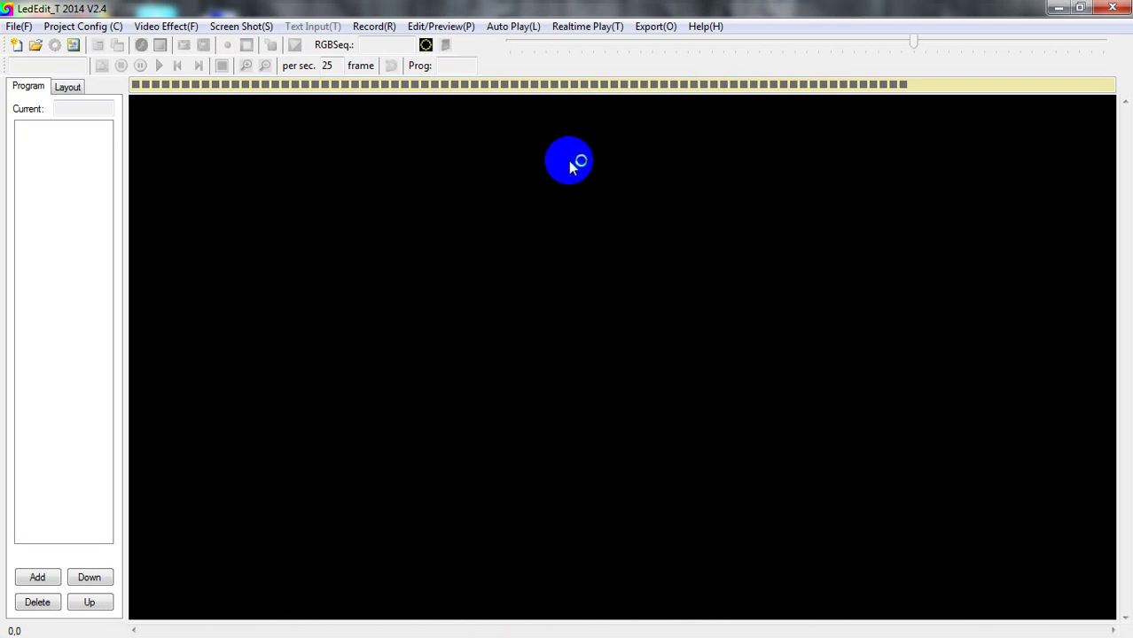
left_click(21, 50)
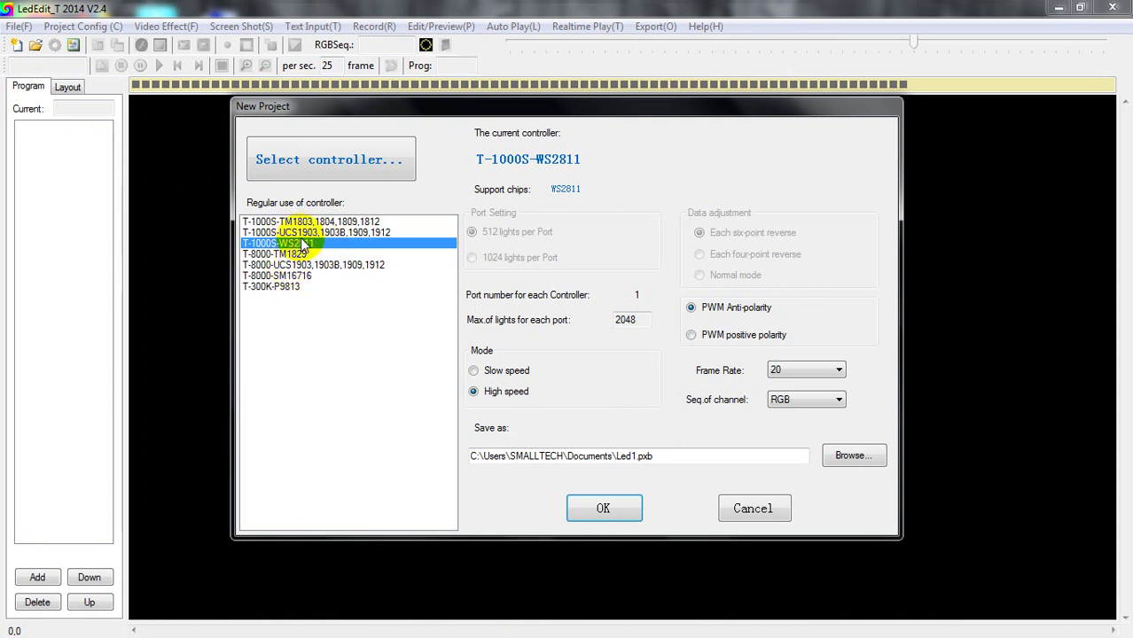
left_click(610, 507)
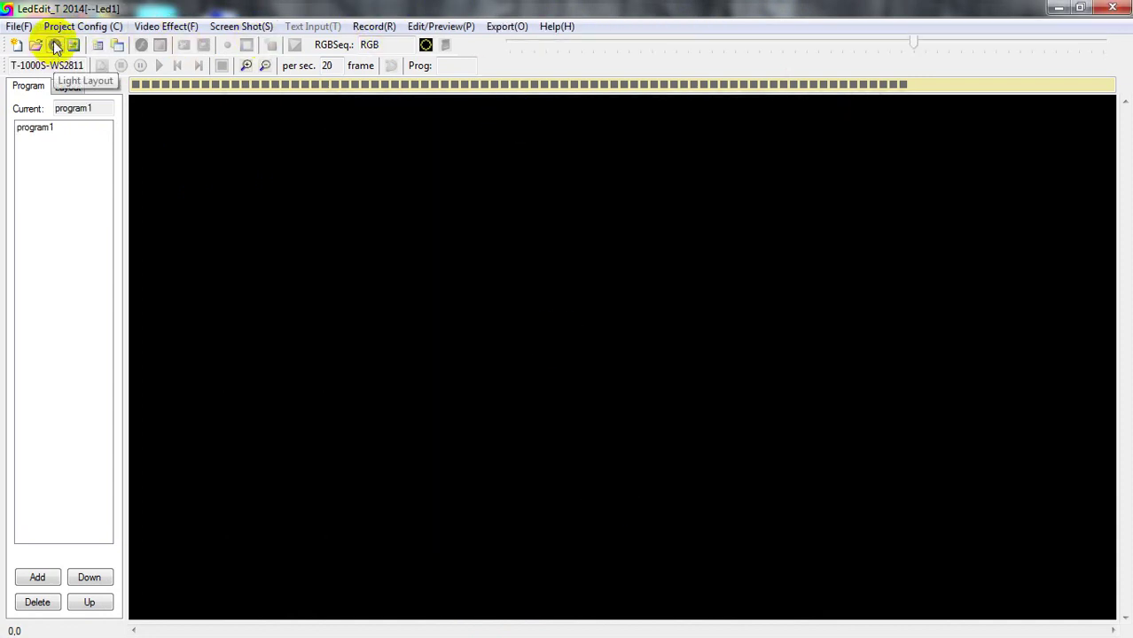
Open the automatic light layout configuration and set the horizontal pixel count to 60
left_click(55, 48)
left_click(55, 48)
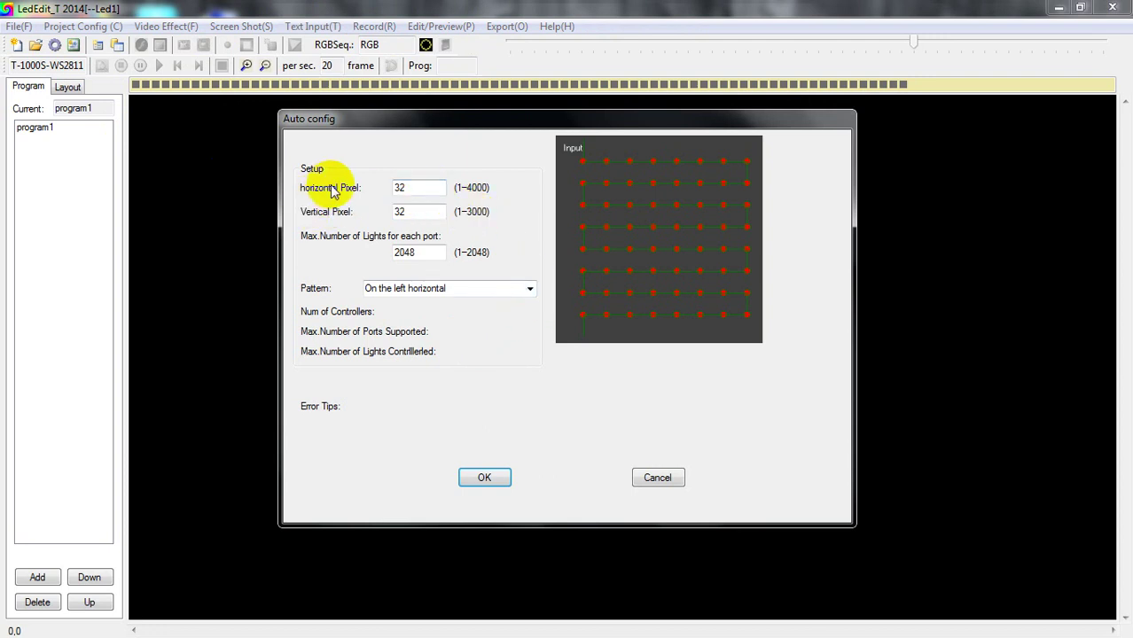
left_click(428, 188)
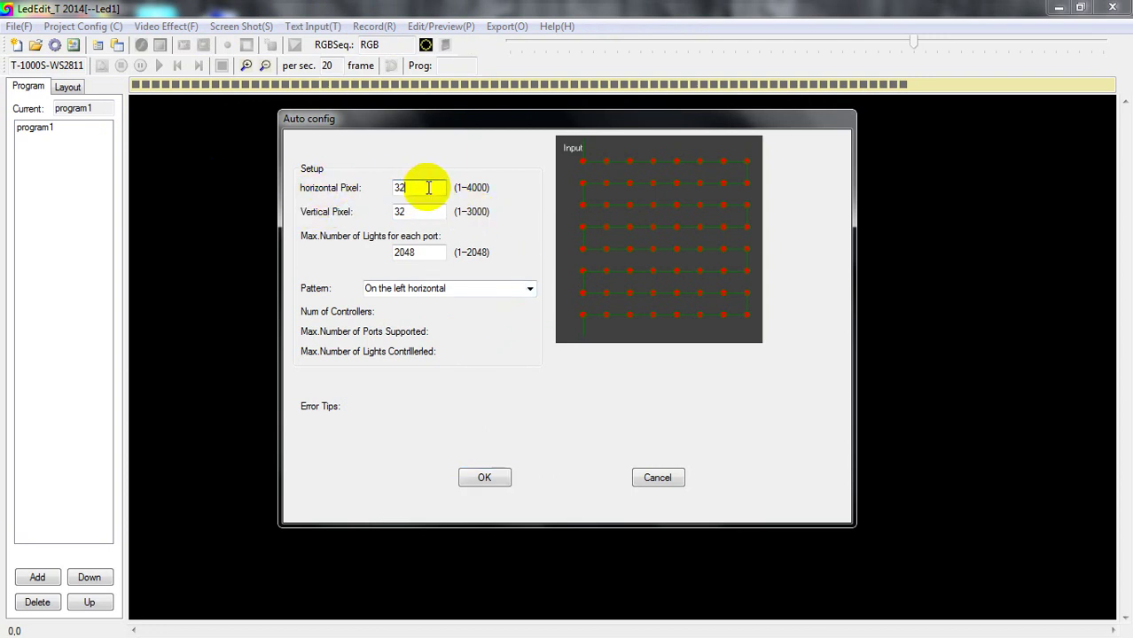
left_click_drag(569, 154, 674, 155)
left_click(413, 191)
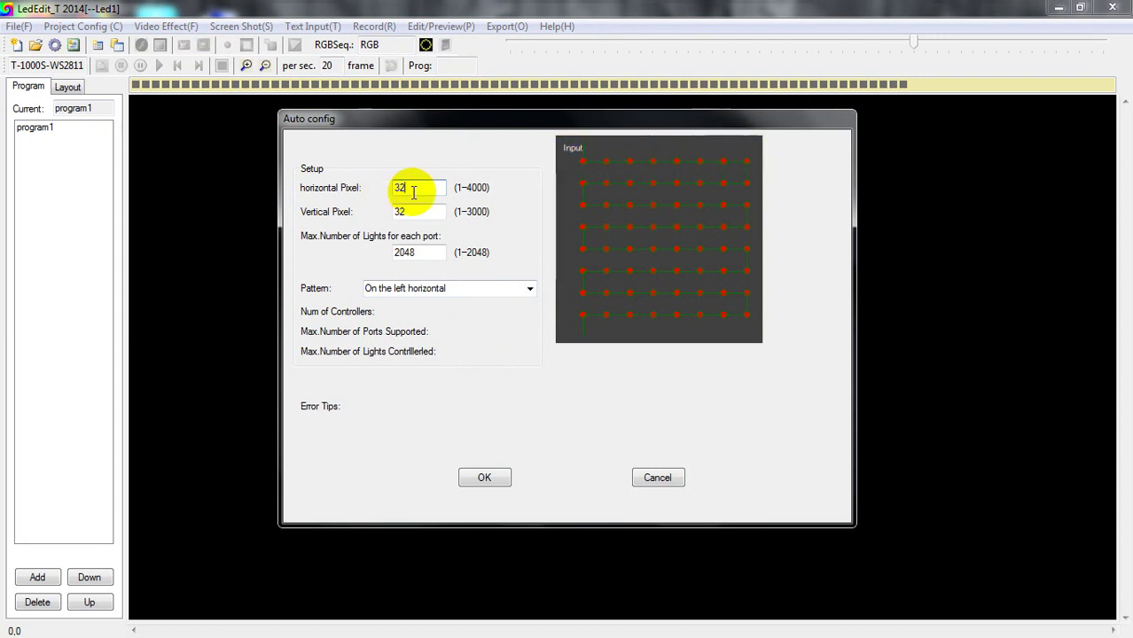
key("BackSpace")
key("BackSpace")
type("60")
Set the vertical pixel count of the light layout to 20
left_click(419, 207)
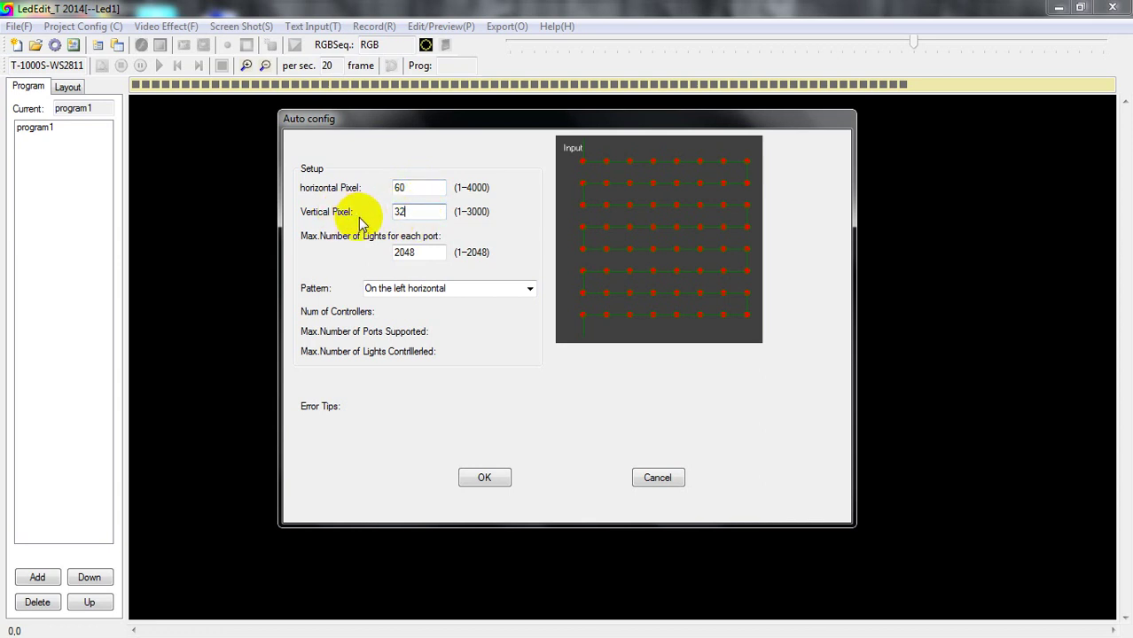
left_click(597, 163)
mouse_move(583, 168)
left_mouse_down()
mouse_move(585, 335)
mouse_move(587, 304)
left_mouse_up()
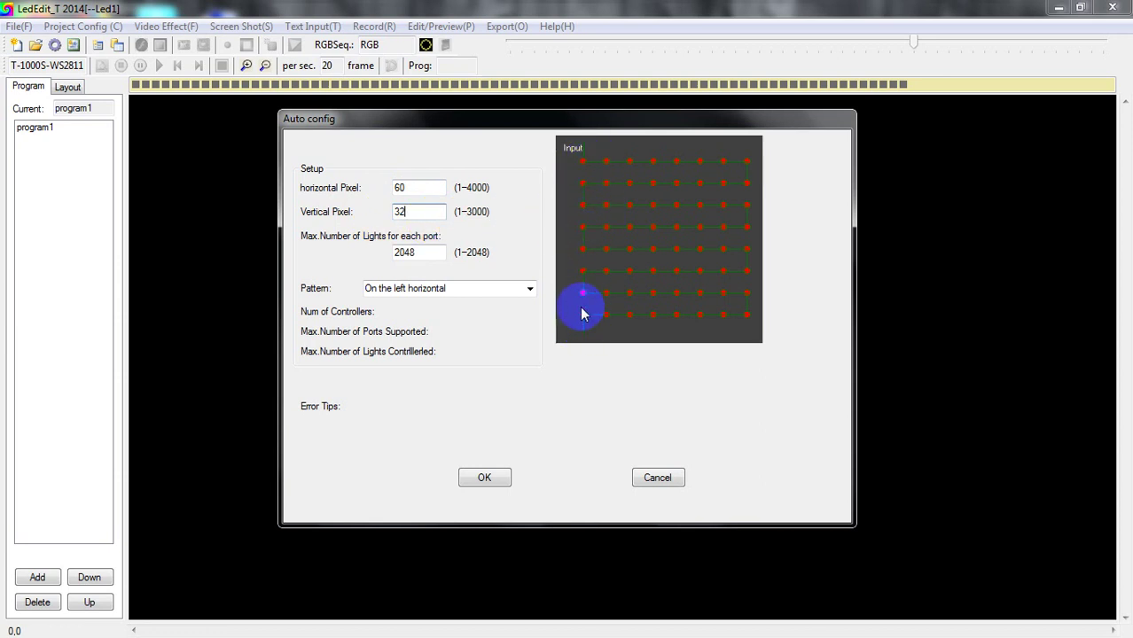
left_click(422, 216)
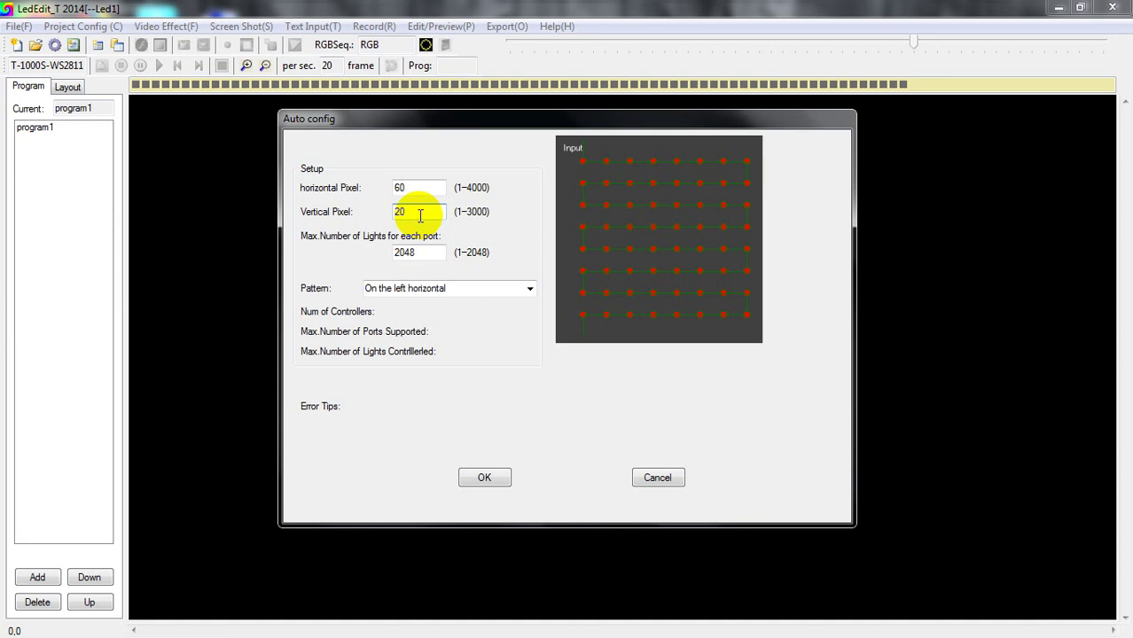
Examine the layout preview for the input point and how the LED rows are wired together
left_click(589, 197)
left_click(588, 161)
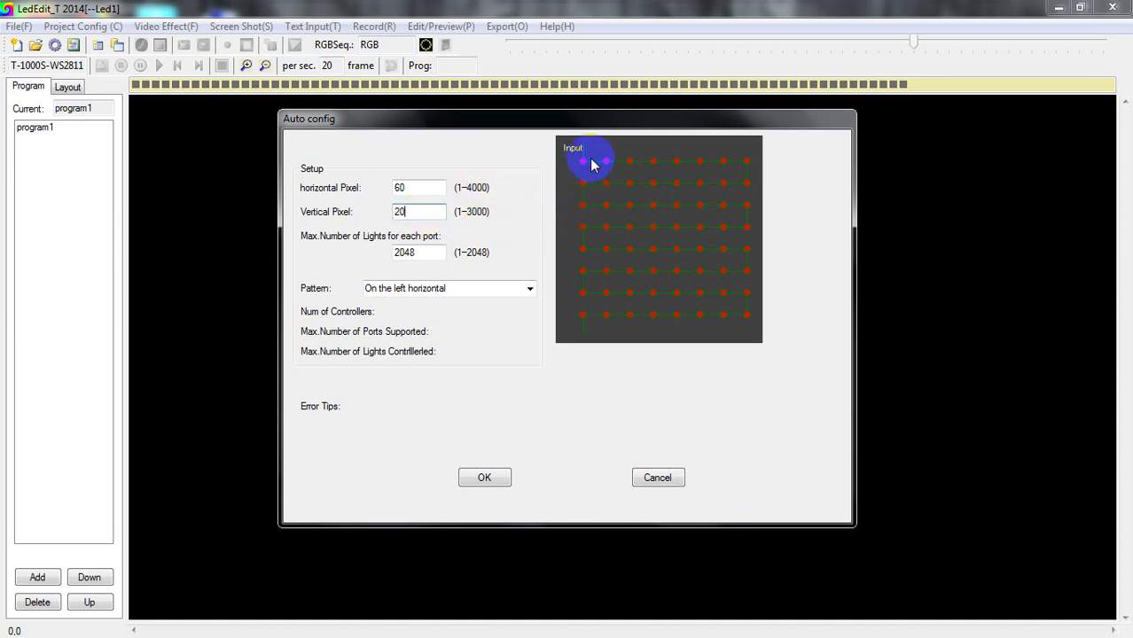
left_click(588, 215)
left_click(571, 174)
left_click(693, 168)
left_click(711, 165)
left_click(592, 196)
left_click(403, 213)
left_click(592, 169)
left_click_drag(592, 210, 571, 229)
Set the wiring pattern to Z shape connect and generate the LED layout
left_click(528, 290)
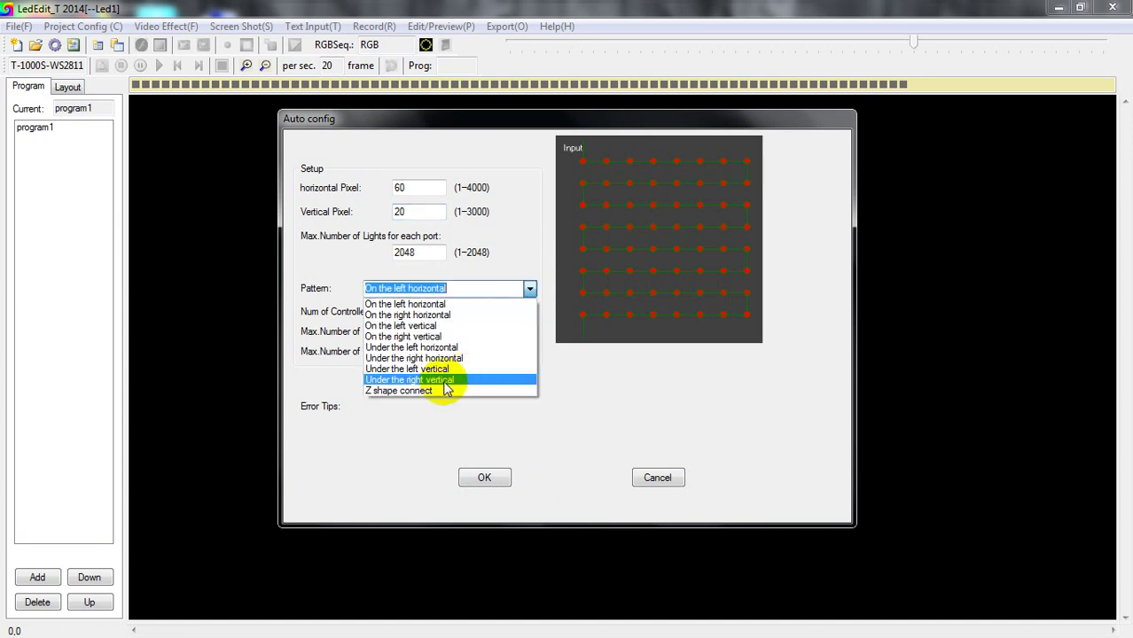
left_click(422, 390)
left_click(579, 304)
left_click(614, 155)
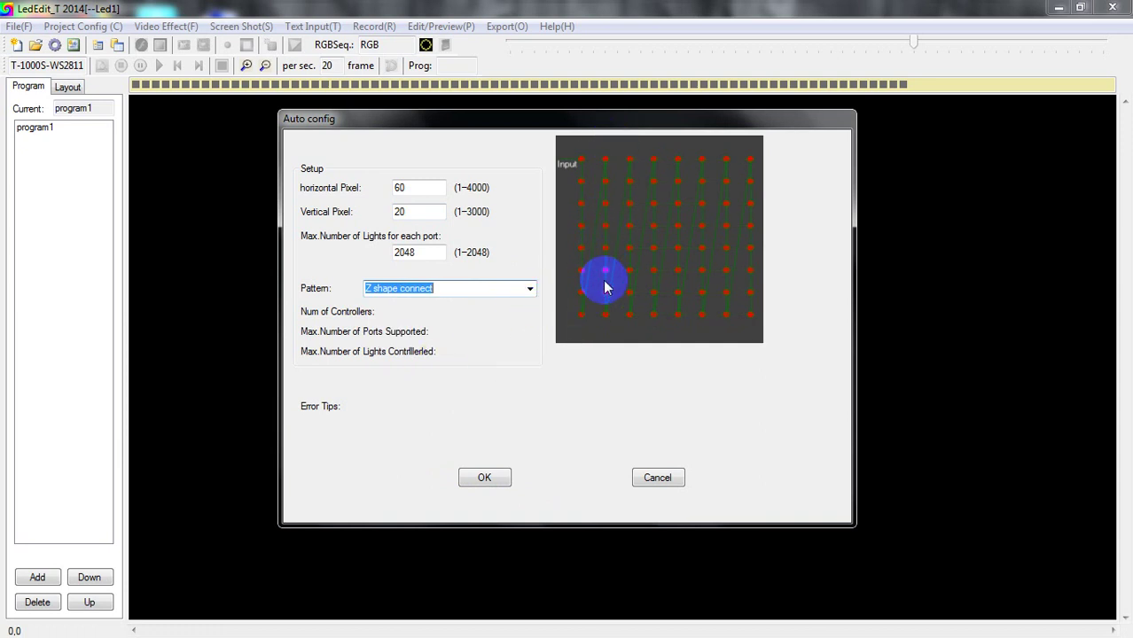
left_click(629, 182)
left_click(635, 209)
left_click(494, 479)
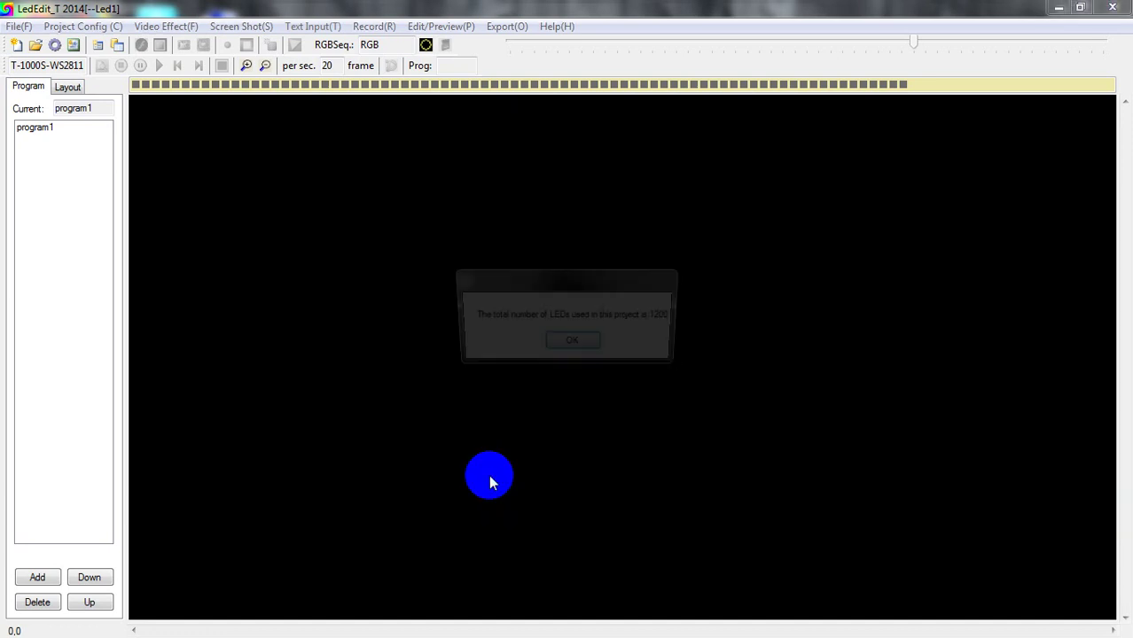
left_click(592, 346)
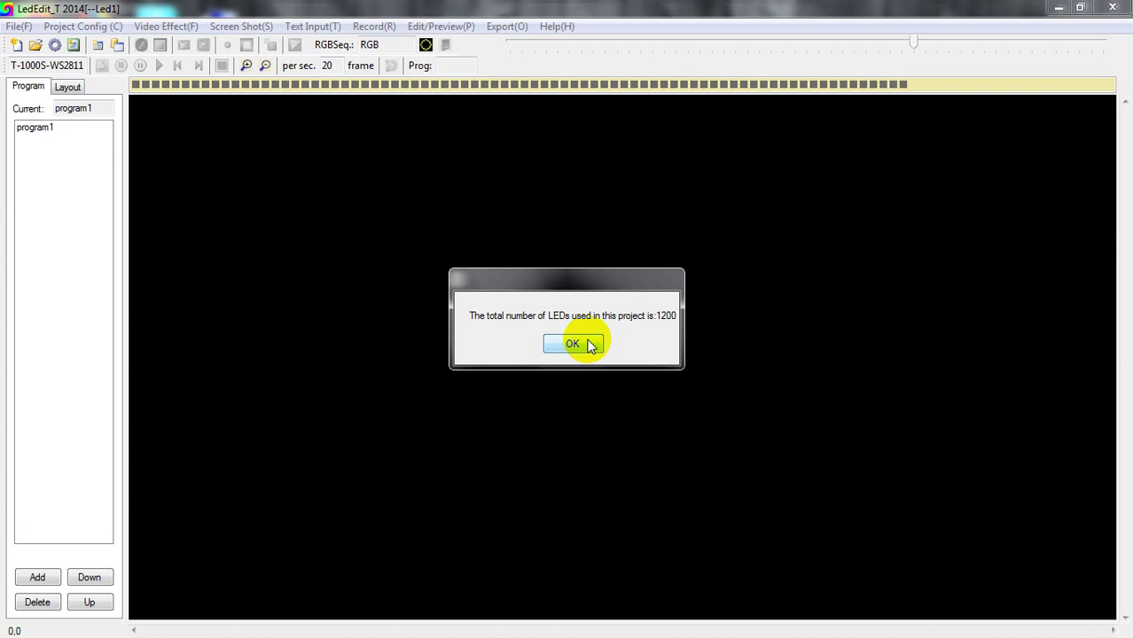
left_click(592, 346)
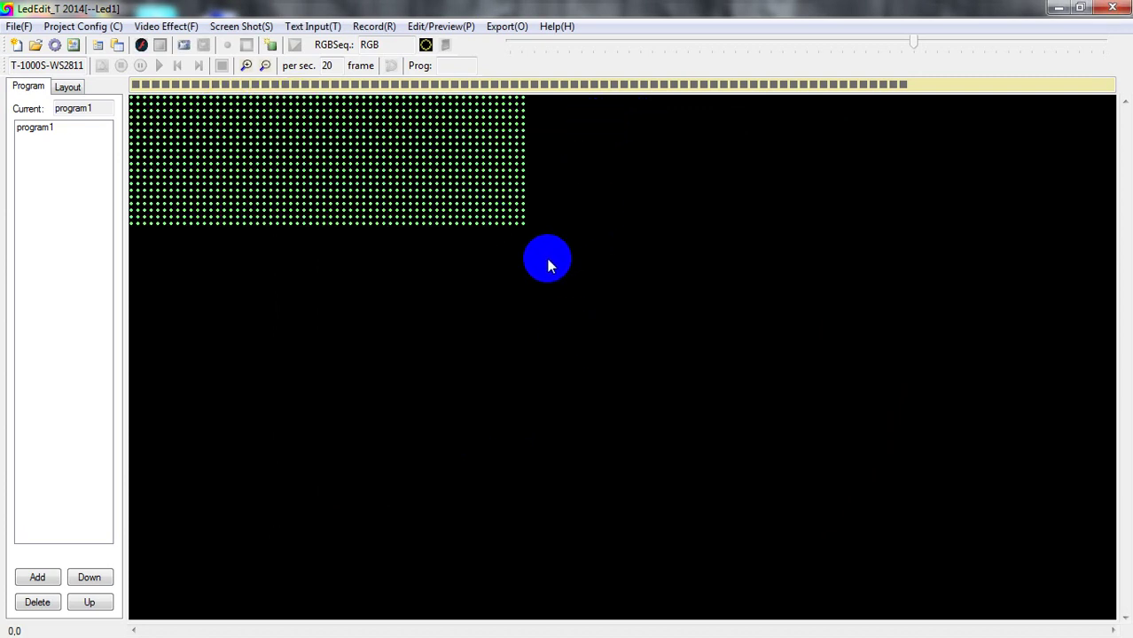
left_click(115, 202)
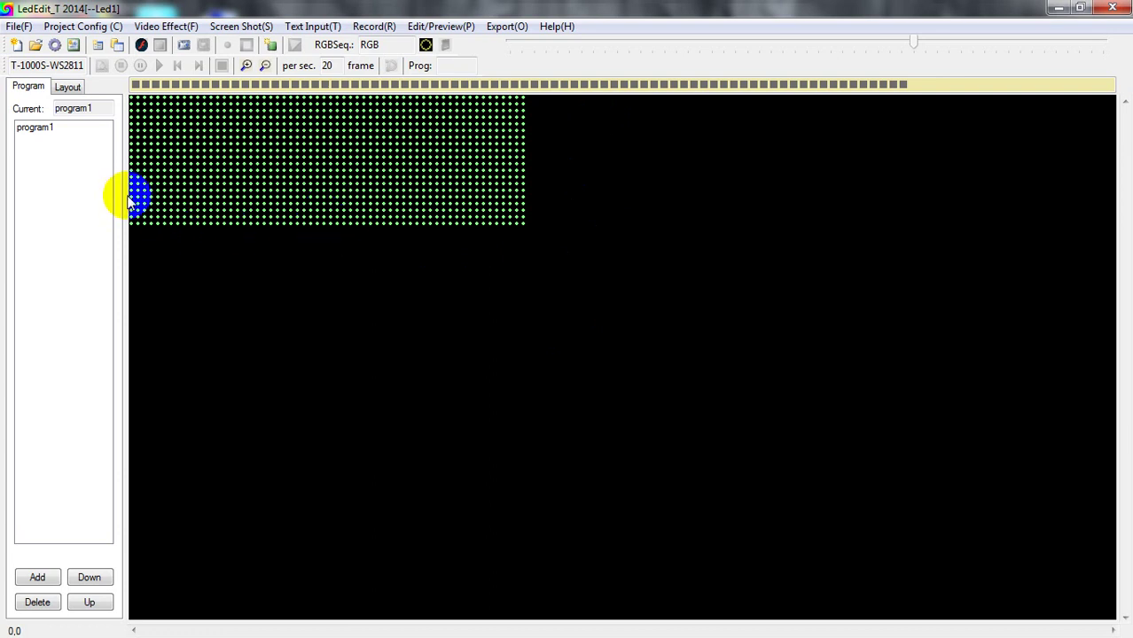
Open the text panel and replace the sample text with "AMMAN AUDIOS MANAMELKUDI !!!"
left_click(328, 25)
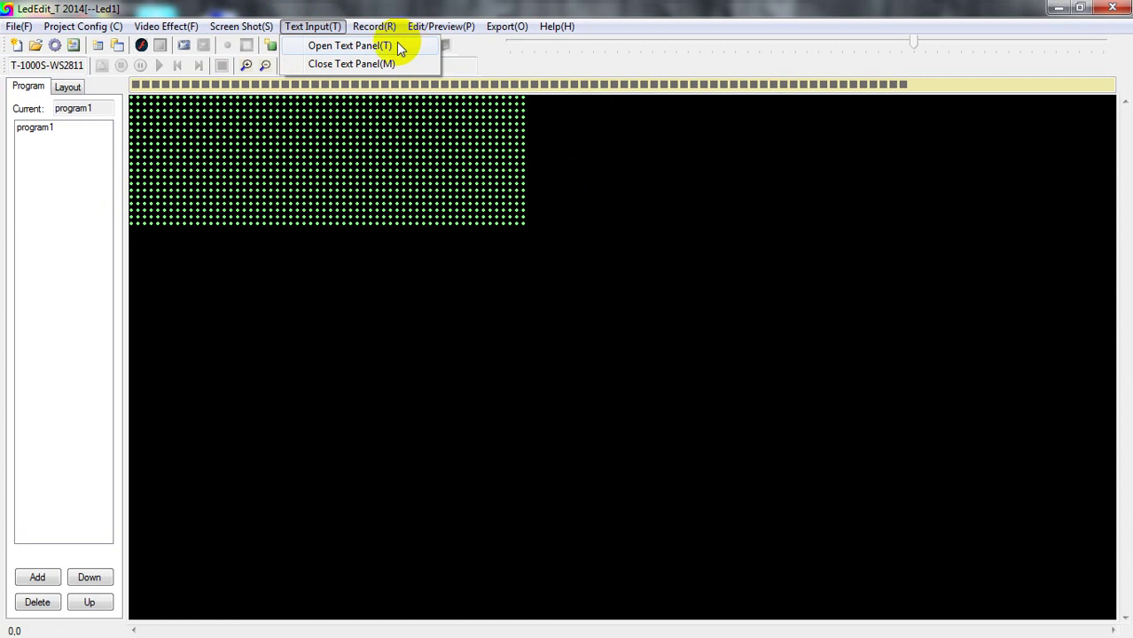
left_click(371, 46)
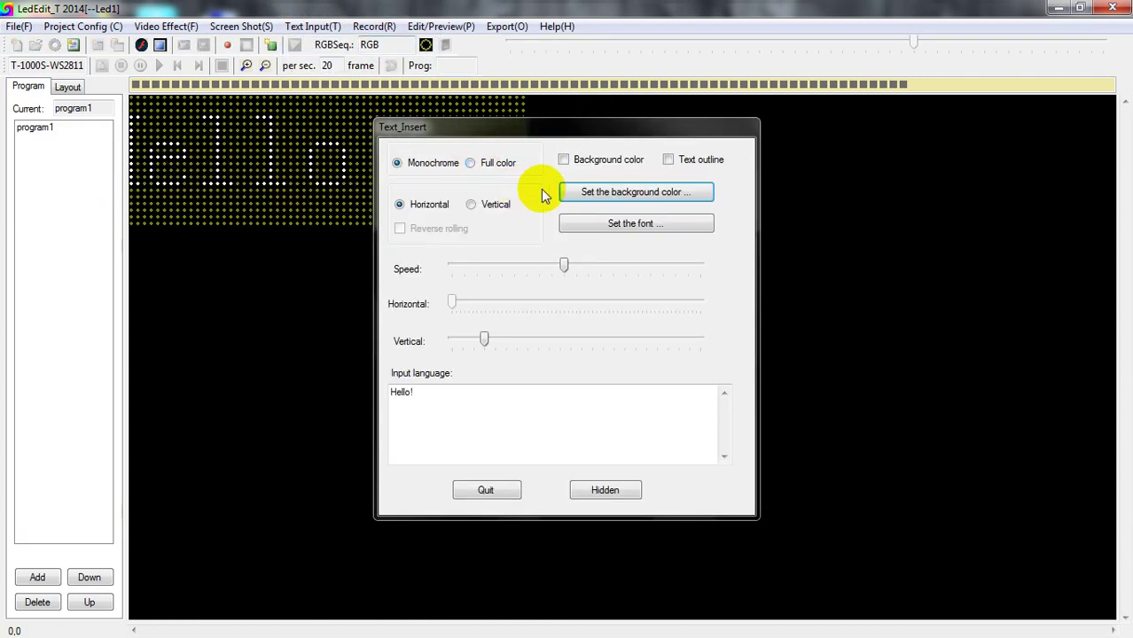
left_click(448, 401)
key("BackSpace")
key("BackSpace")
key("BackSpace")
key("BackSpace")
key("BackSpace")
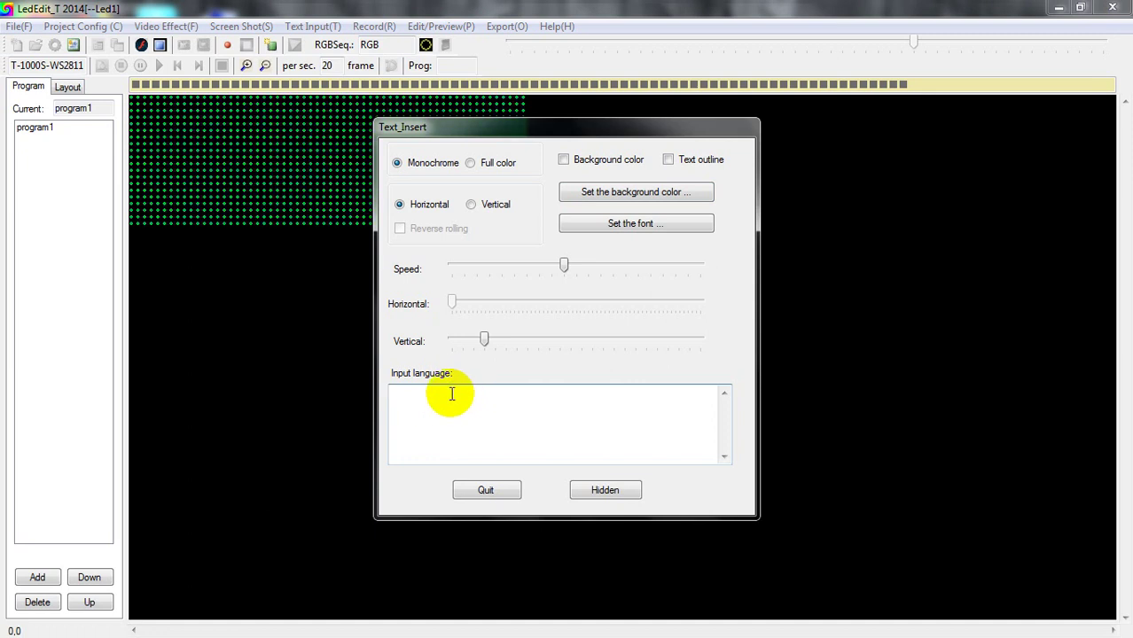
type("a")
type("A")
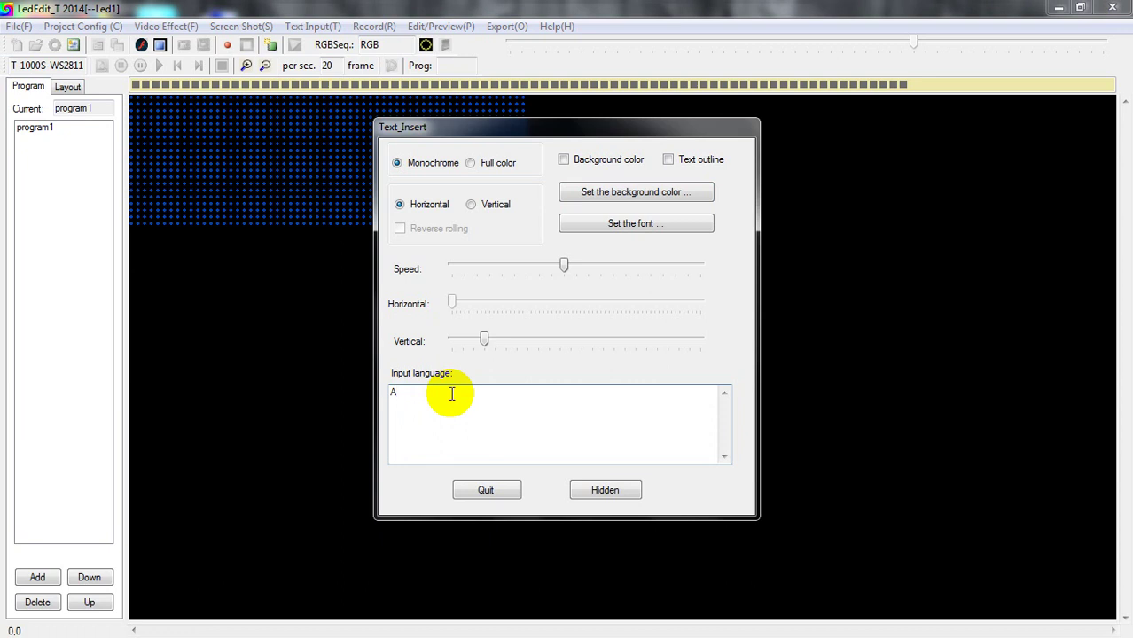
type("MMAN ")
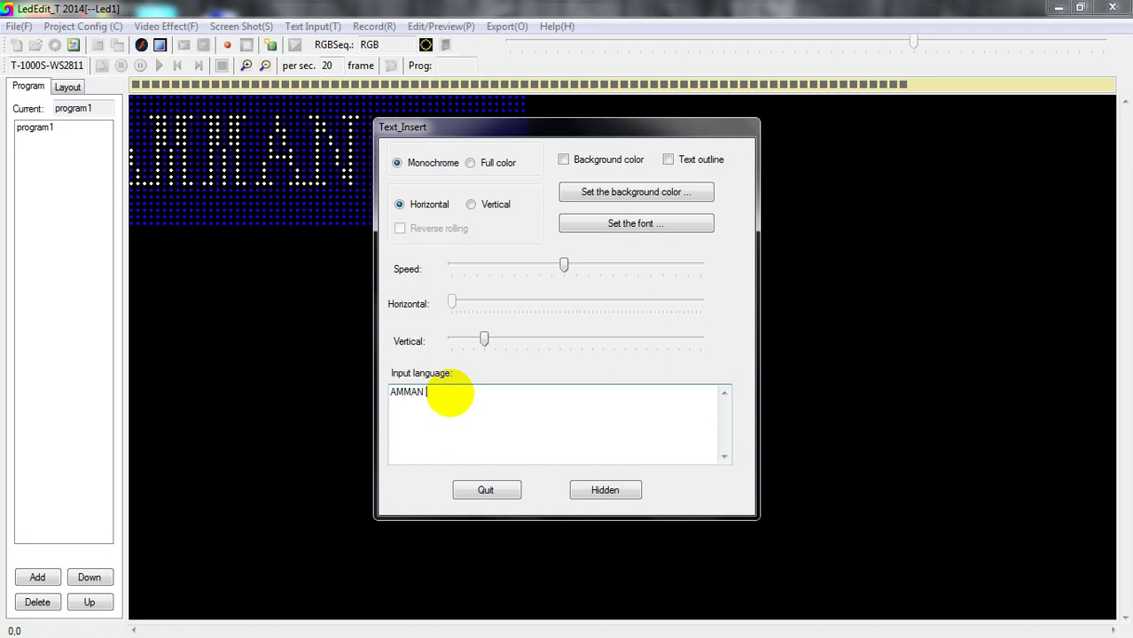
type("AUDIOS MANAMELKUDI !!")
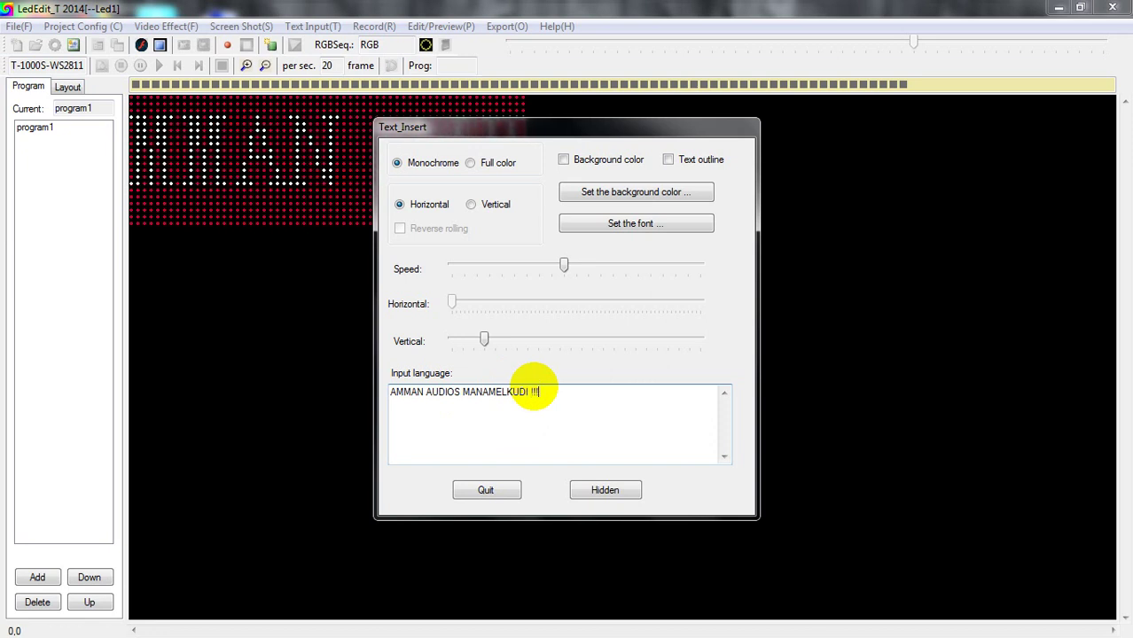
type("!")
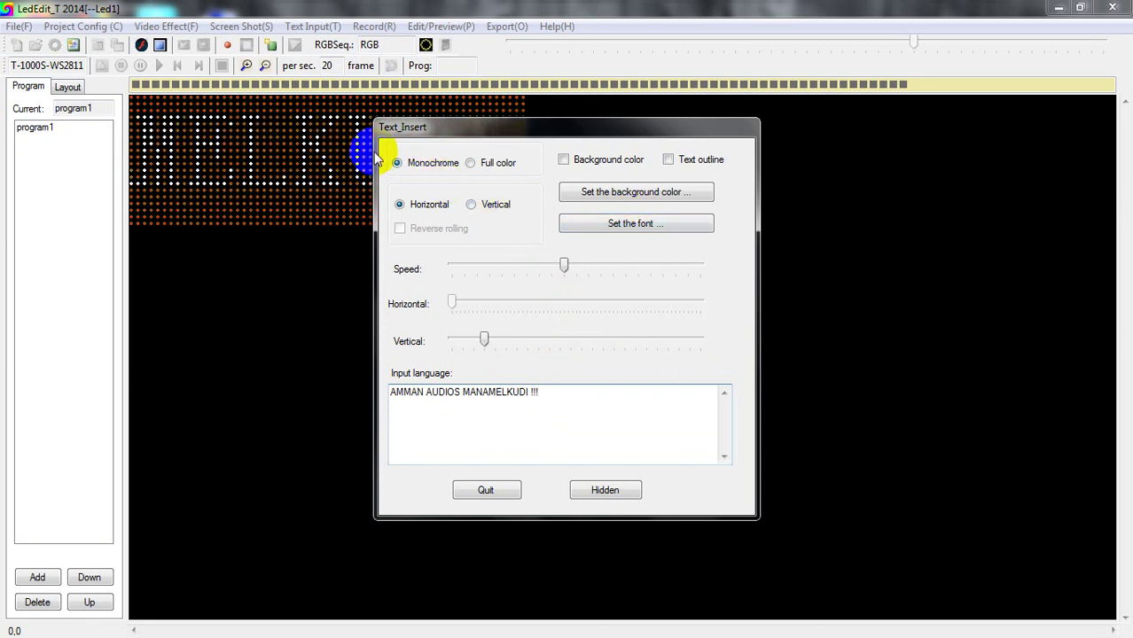
Make the scrolling text full color, try the vertical direction and return it to horizontal
left_click(470, 165)
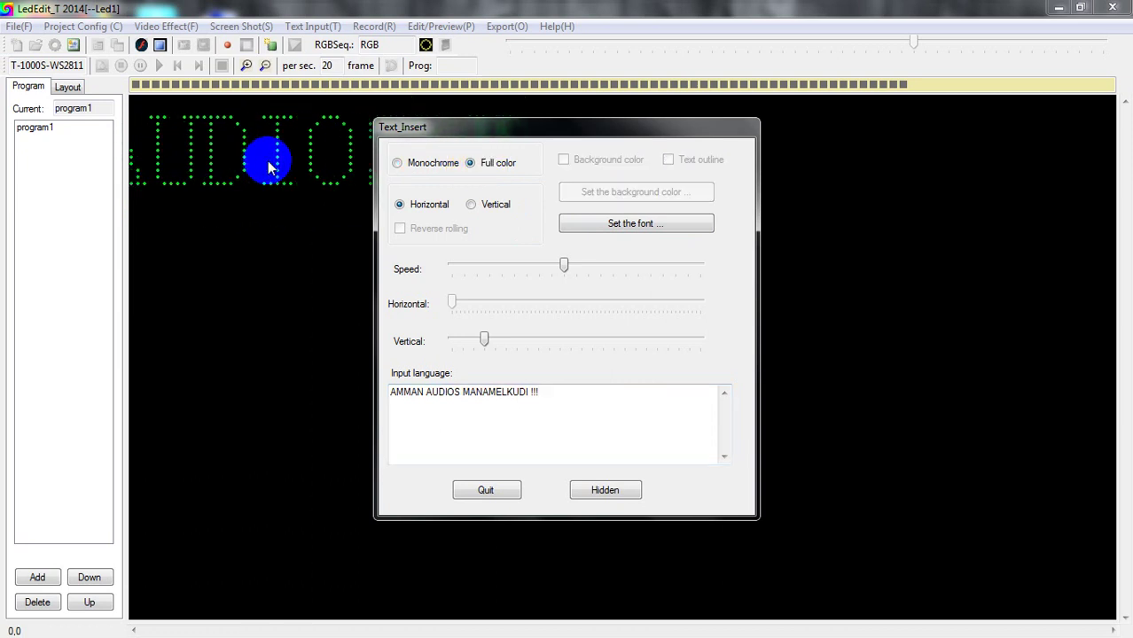
left_click(483, 205)
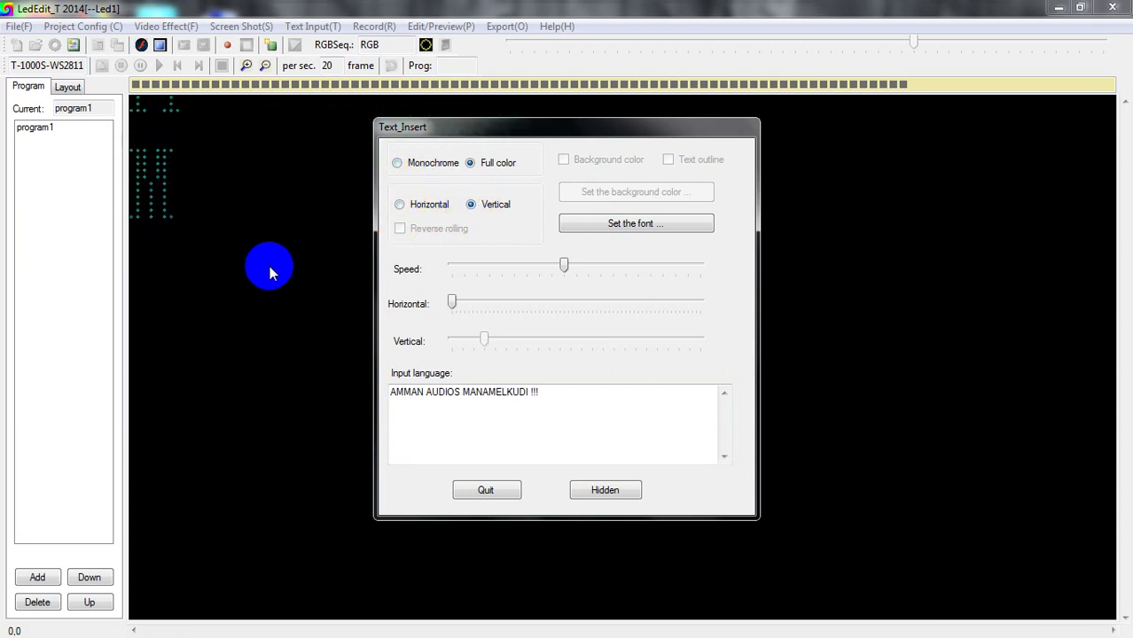
left_click(414, 209)
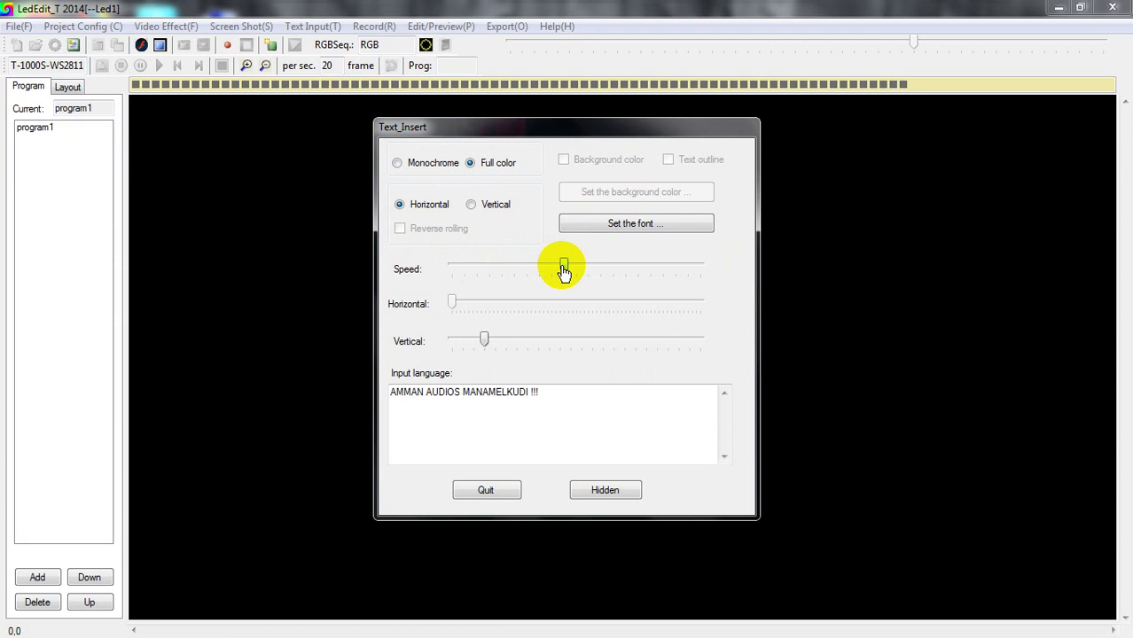
Try a lower scrolling speed for the text and restore the middle setting
left_click_drag(562, 269, 493, 269)
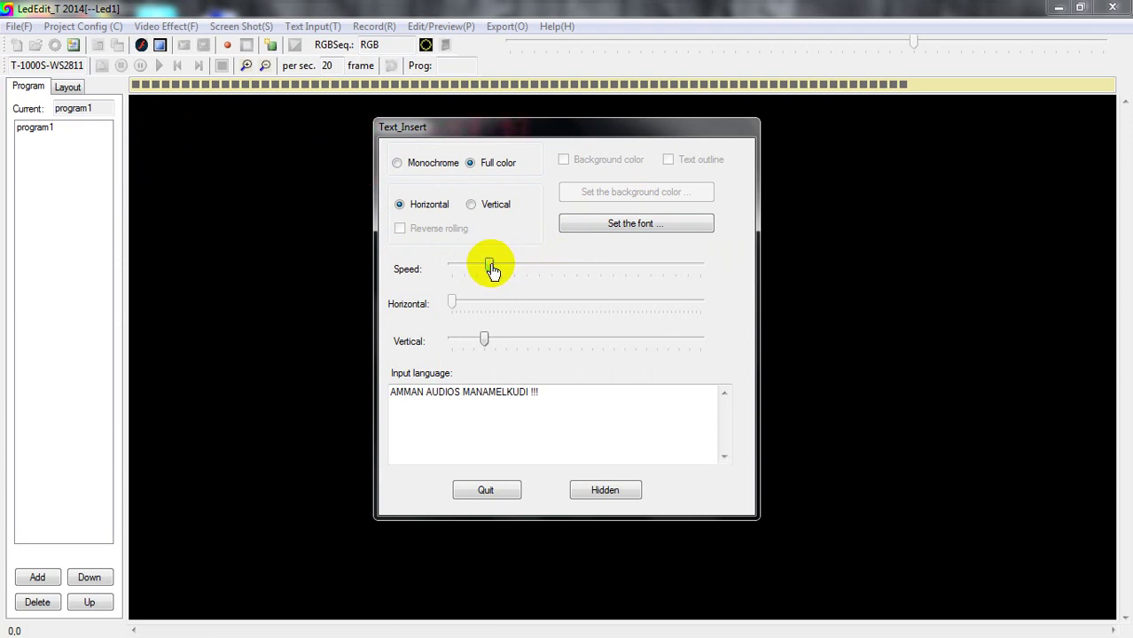
left_click_drag(493, 271, 565, 276)
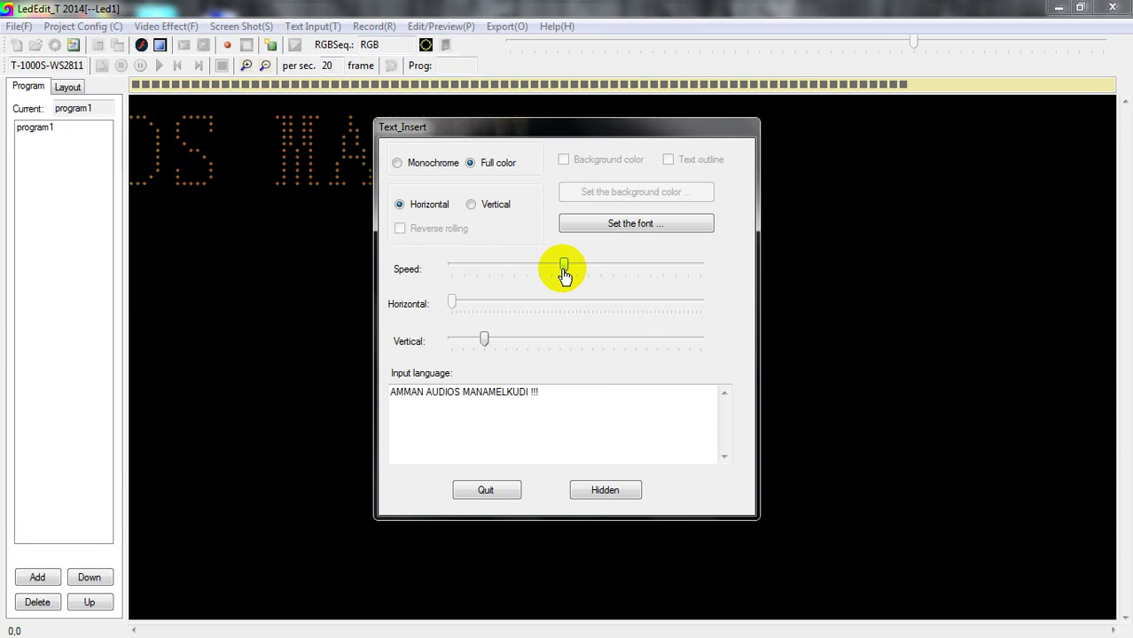
Set the scrolling text's font to Times New Roman, size 10
left_click(618, 222)
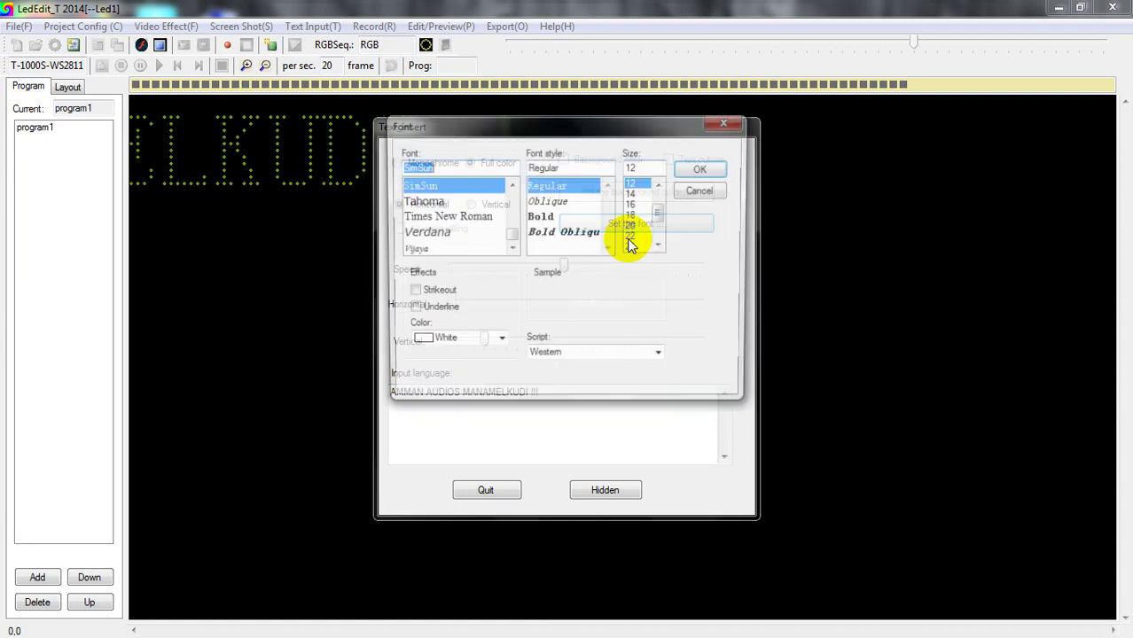
left_click(483, 217)
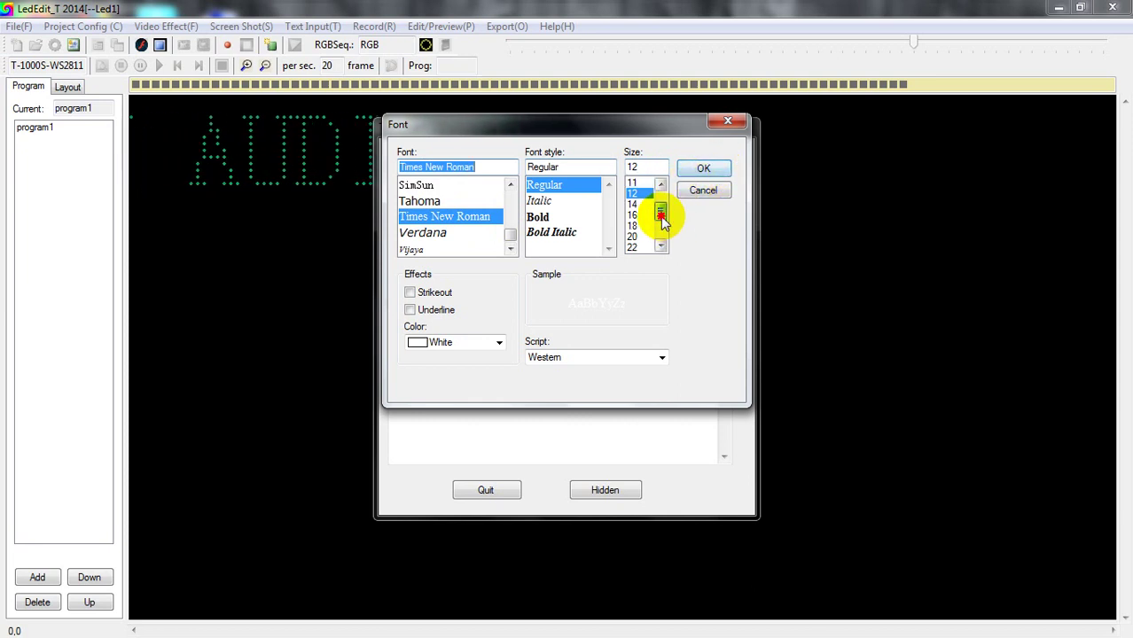
scroll(660, 215, "up", 1)
left_click(633, 193)
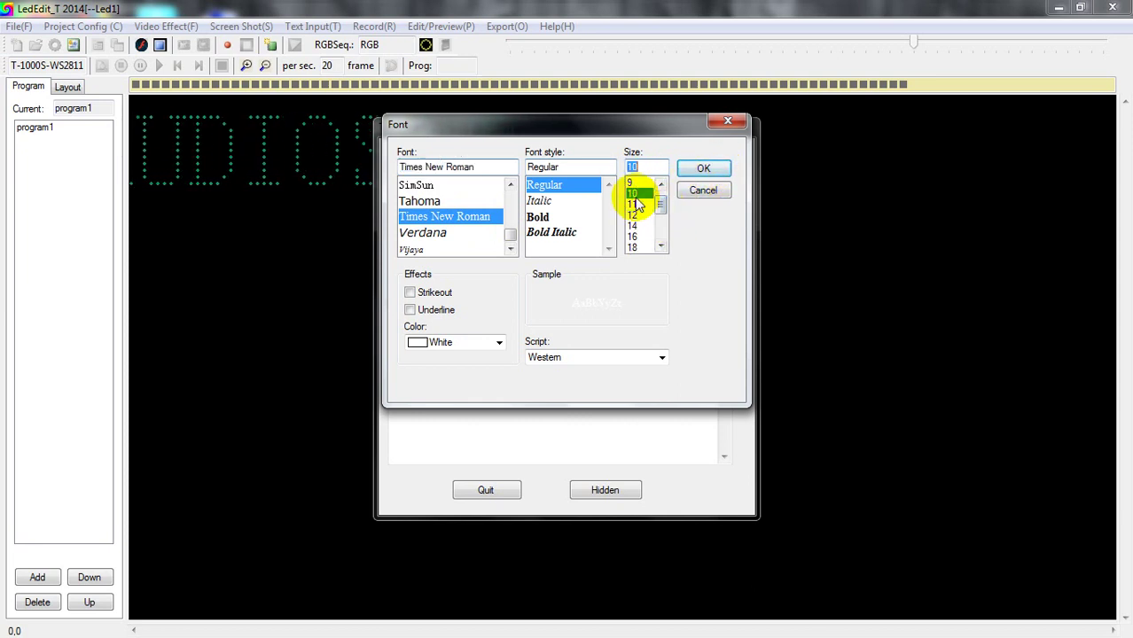
left_click(700, 172)
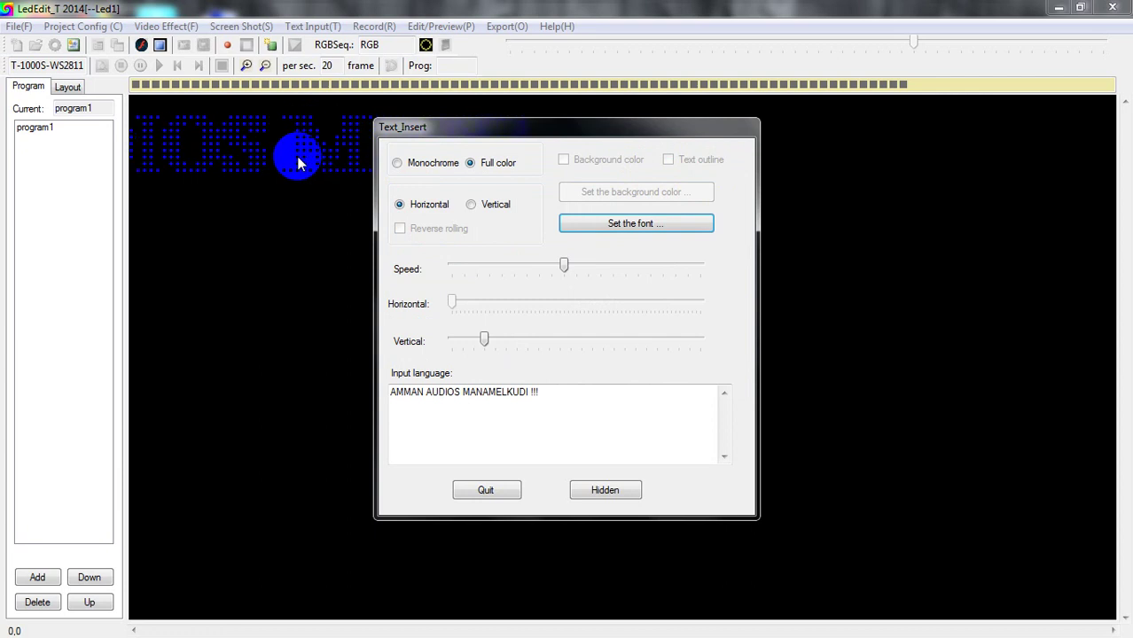
left_click(607, 222)
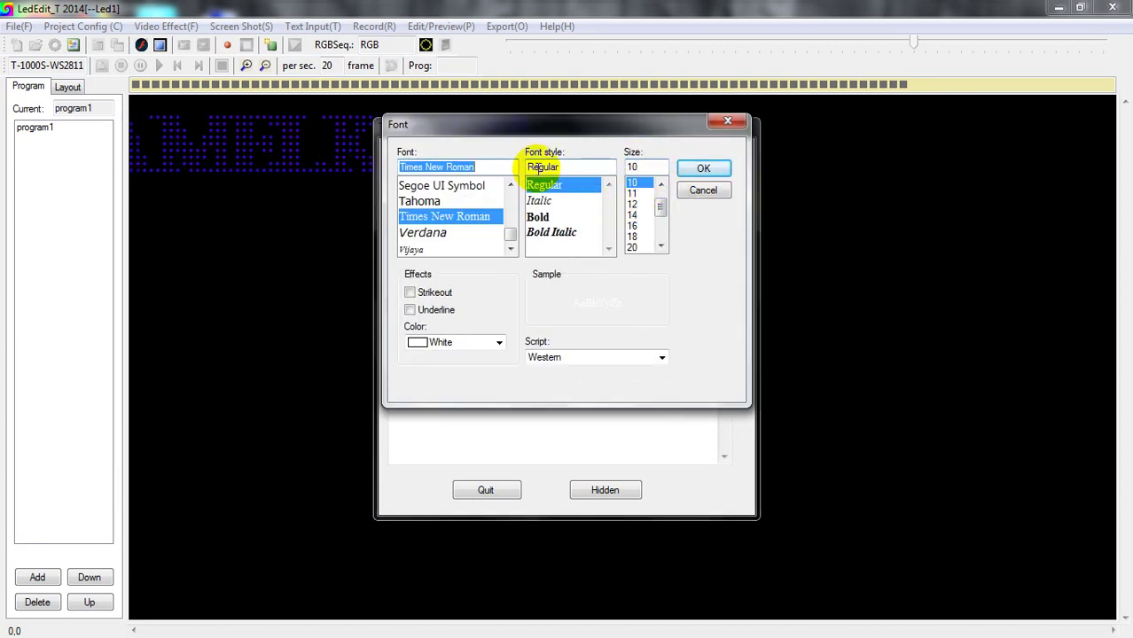
left_click(702, 171)
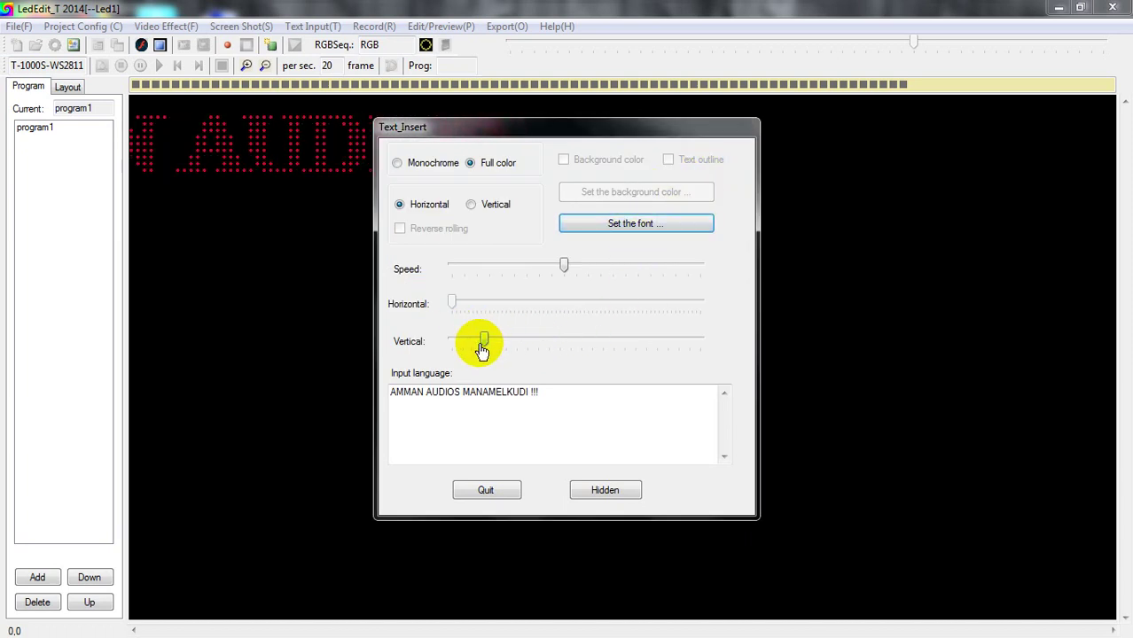
Move the text panel clear of the LED matrix and shift the text lower with the Vertical setting
left_click_drag(463, 129, 659, 122)
mouse_move(684, 333)
left_mouse_down()
mouse_move(786, 325)
mouse_move(725, 331)
left_mouse_up()
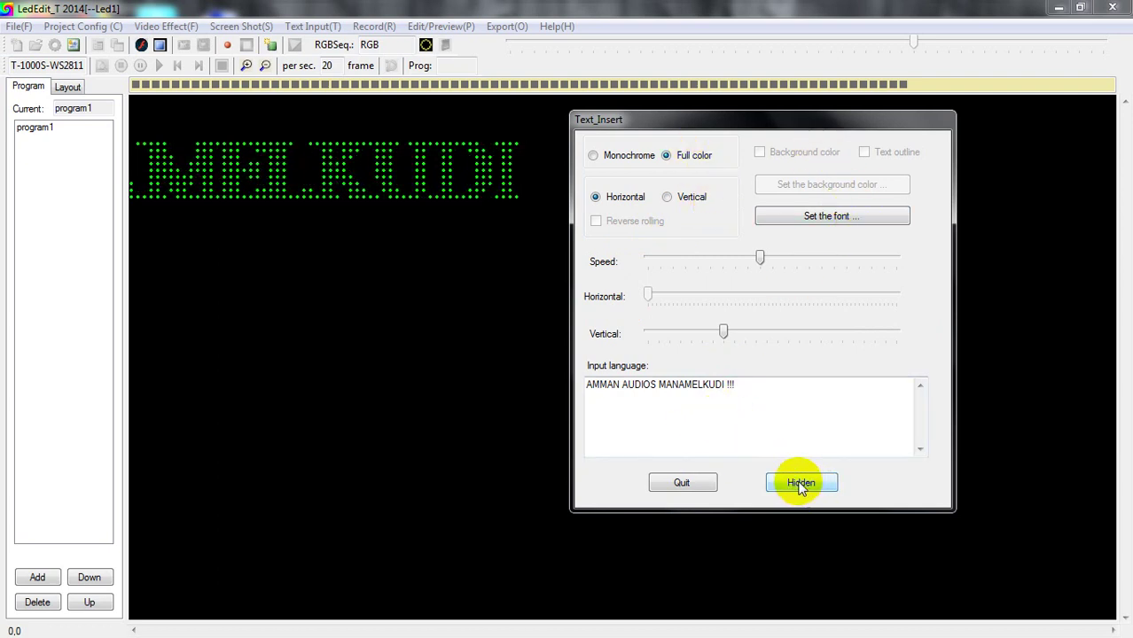
Try the Rectangular contraction and Color change effects on the scrolling text
left_click(169, 26)
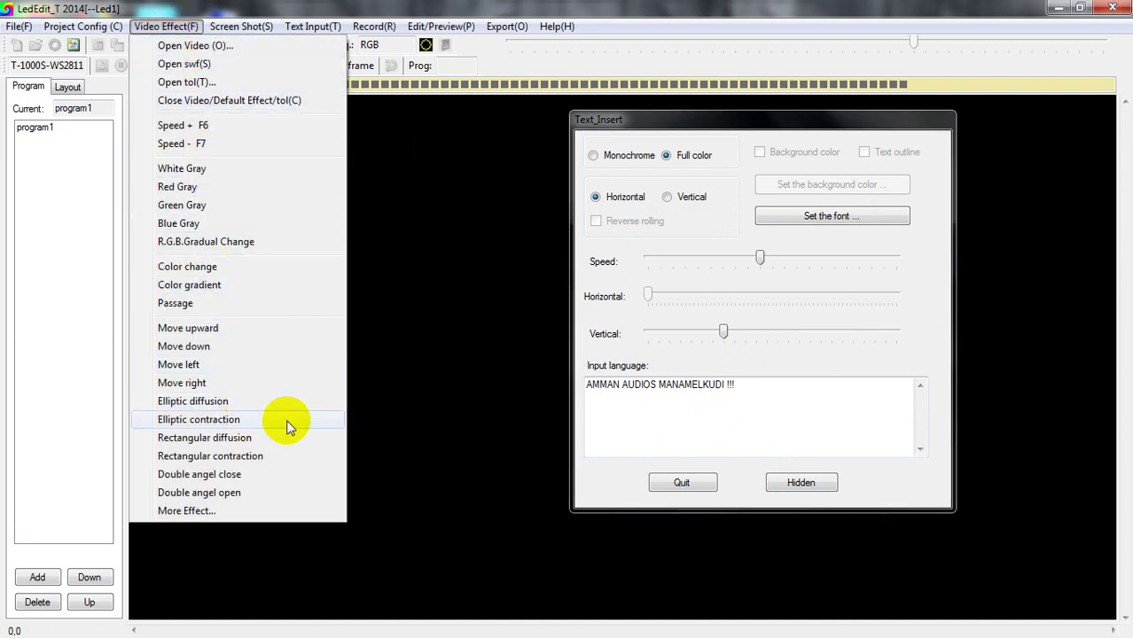
left_click(257, 457)
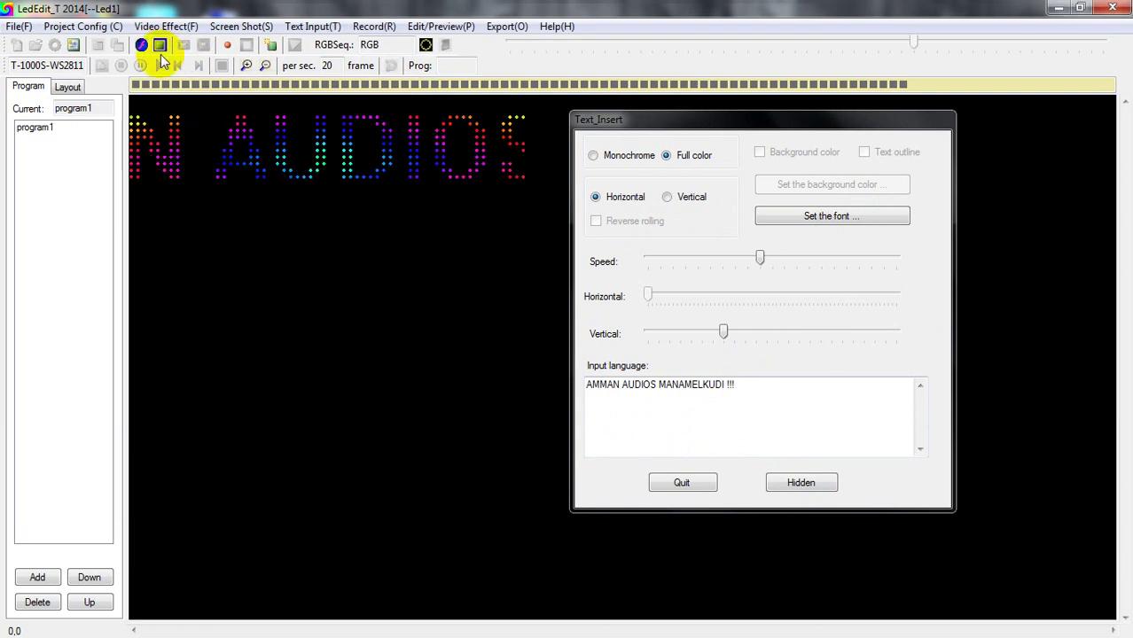
left_click(89, 30)
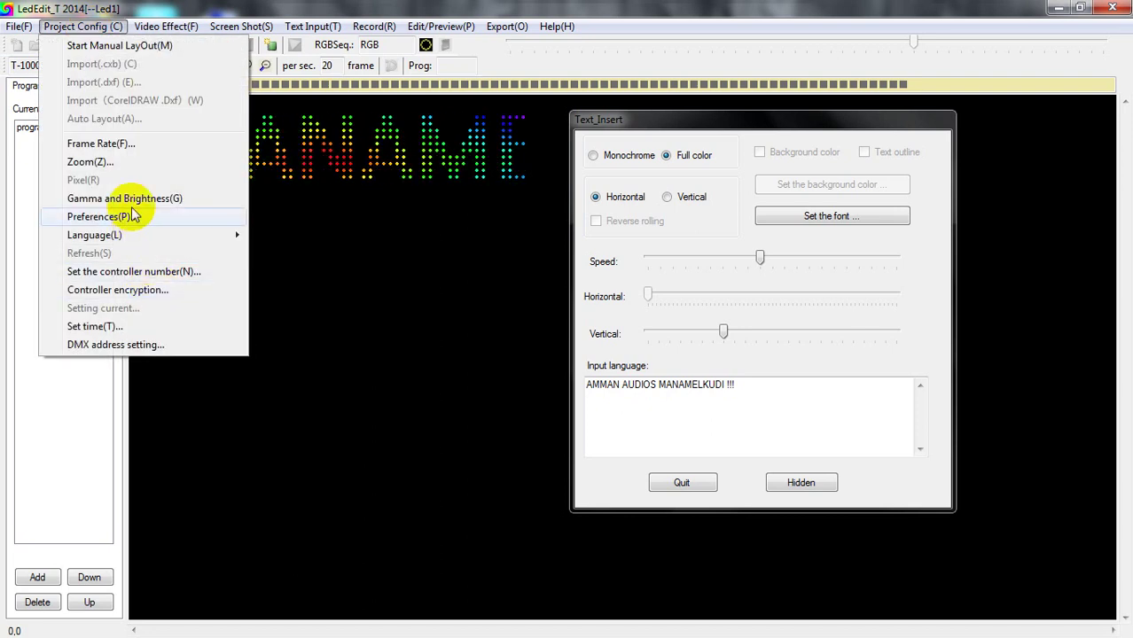
mouse_move(152, 27)
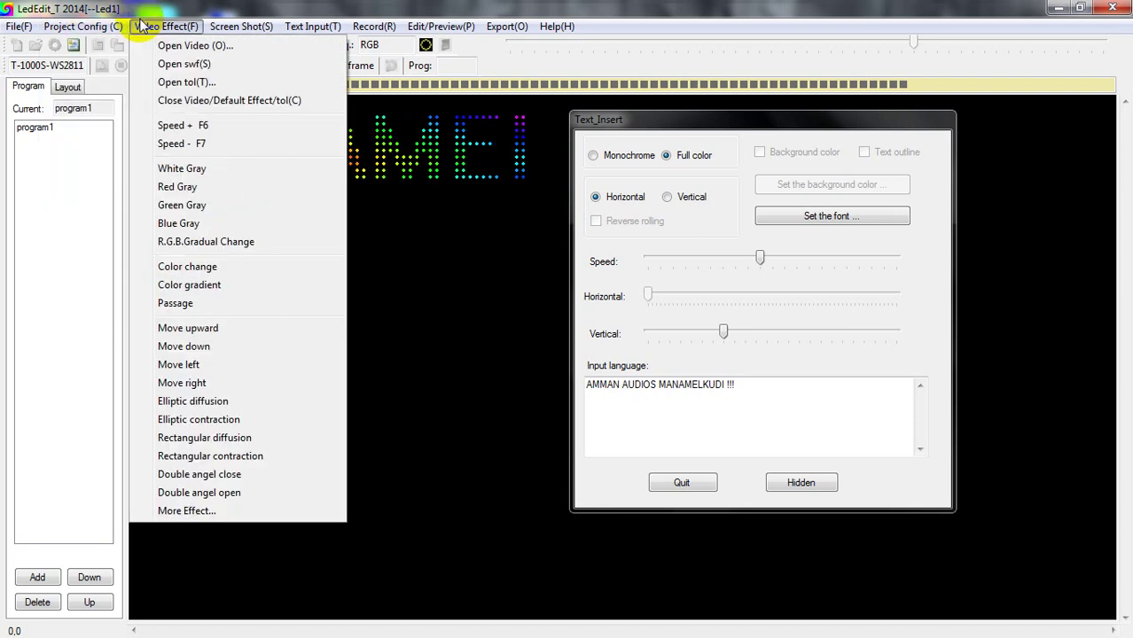
left_click(186, 270)
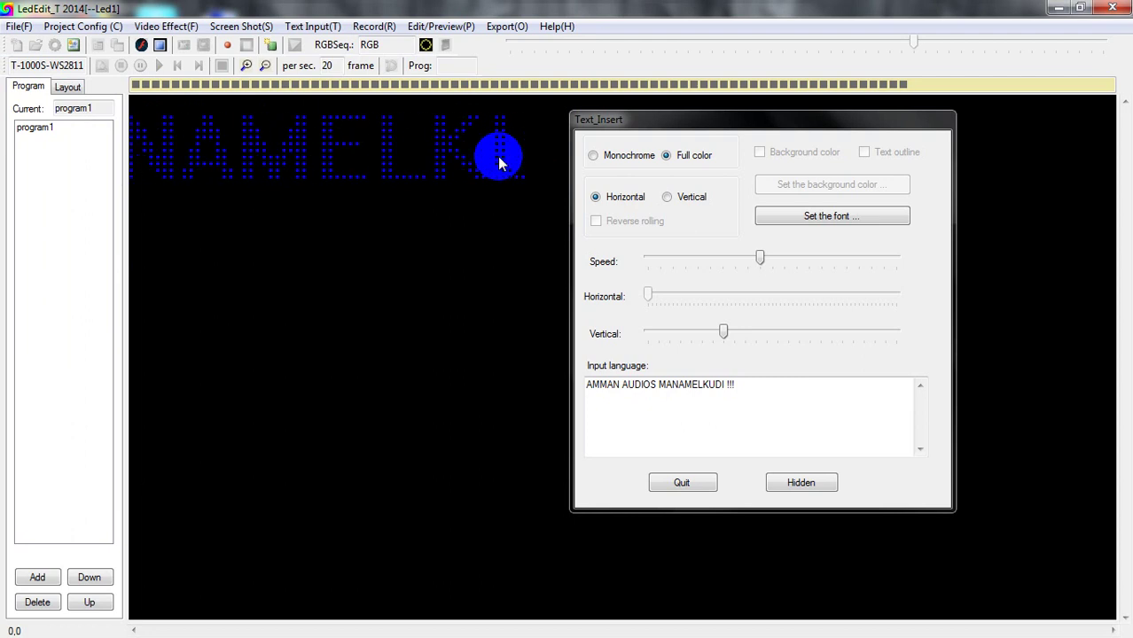
Apply the Rectangular diffusion effect to the scrolling text and hide the text panel
left_click(153, 27)
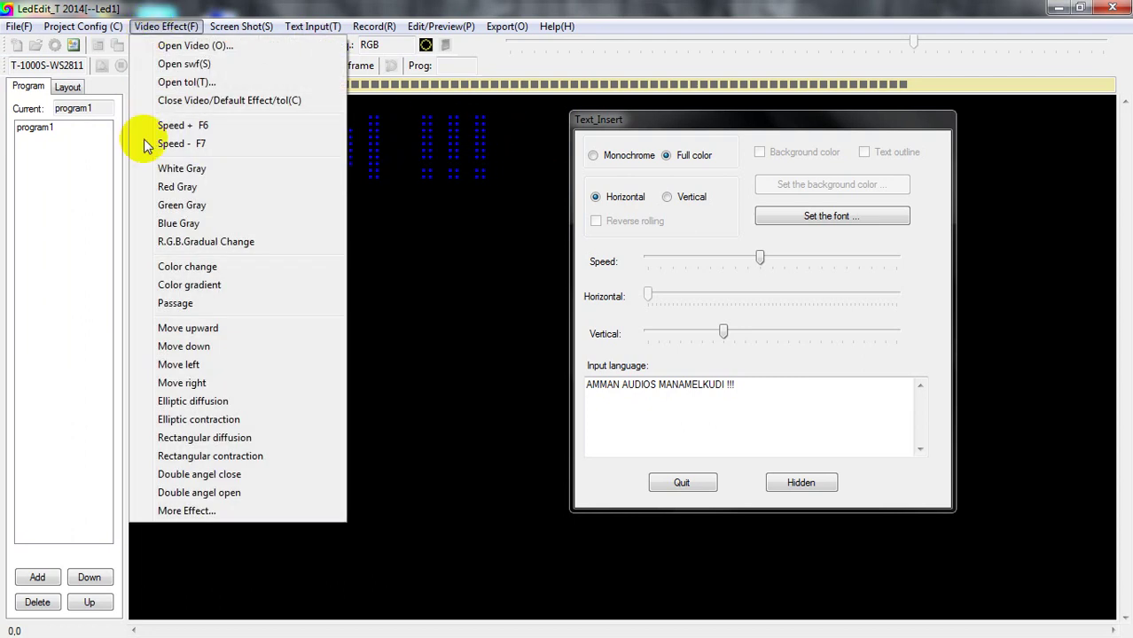
left_click(214, 438)
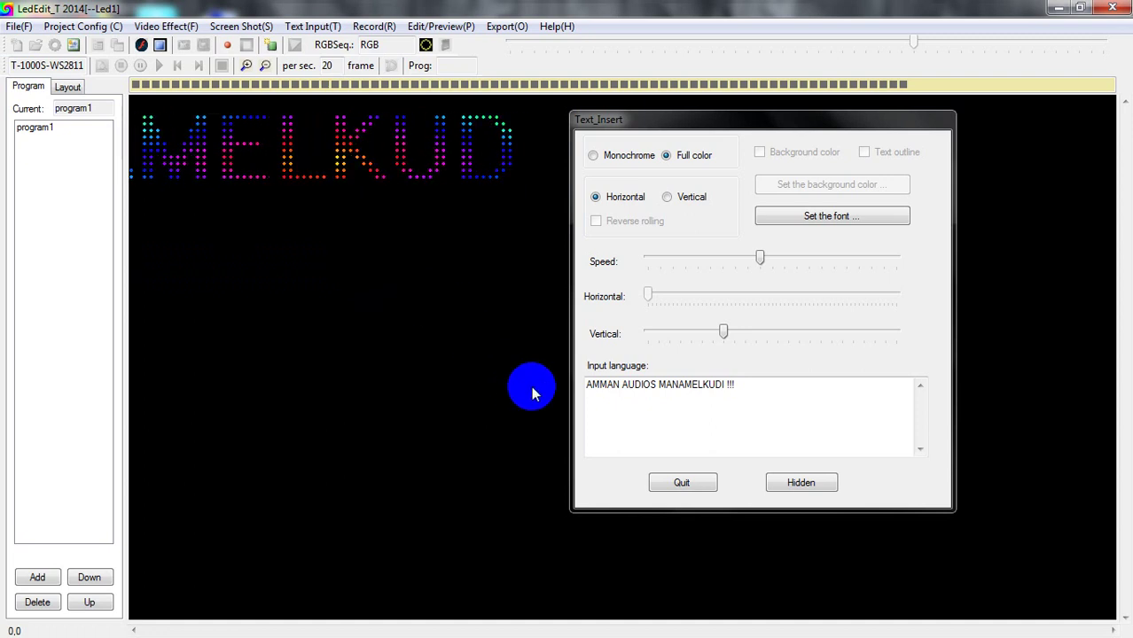
left_click(589, 400)
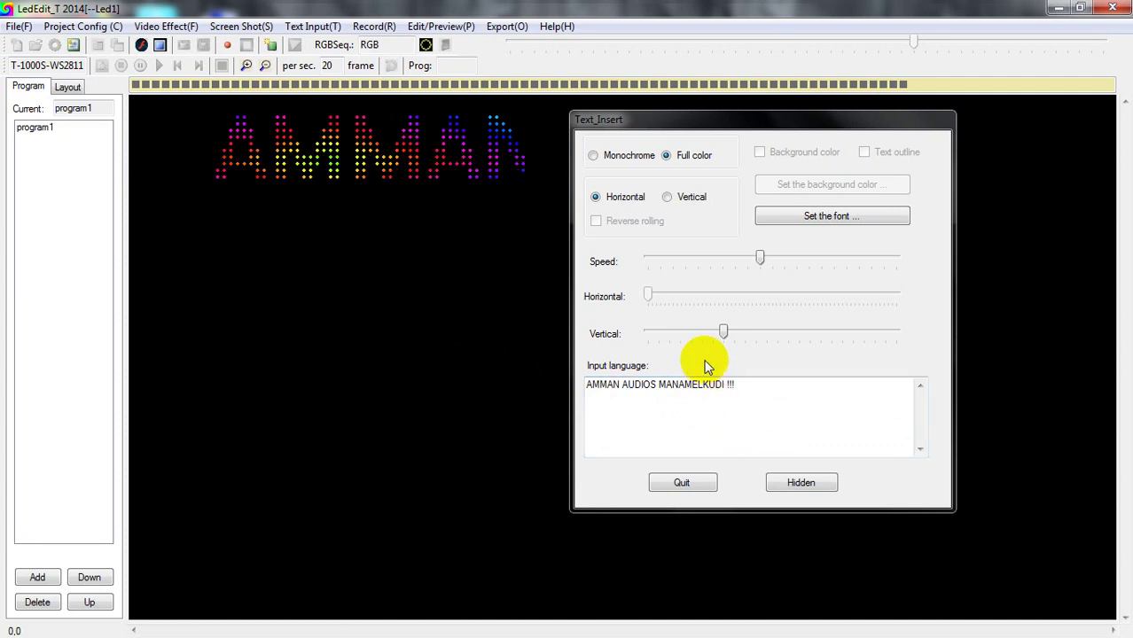
left_click(797, 483)
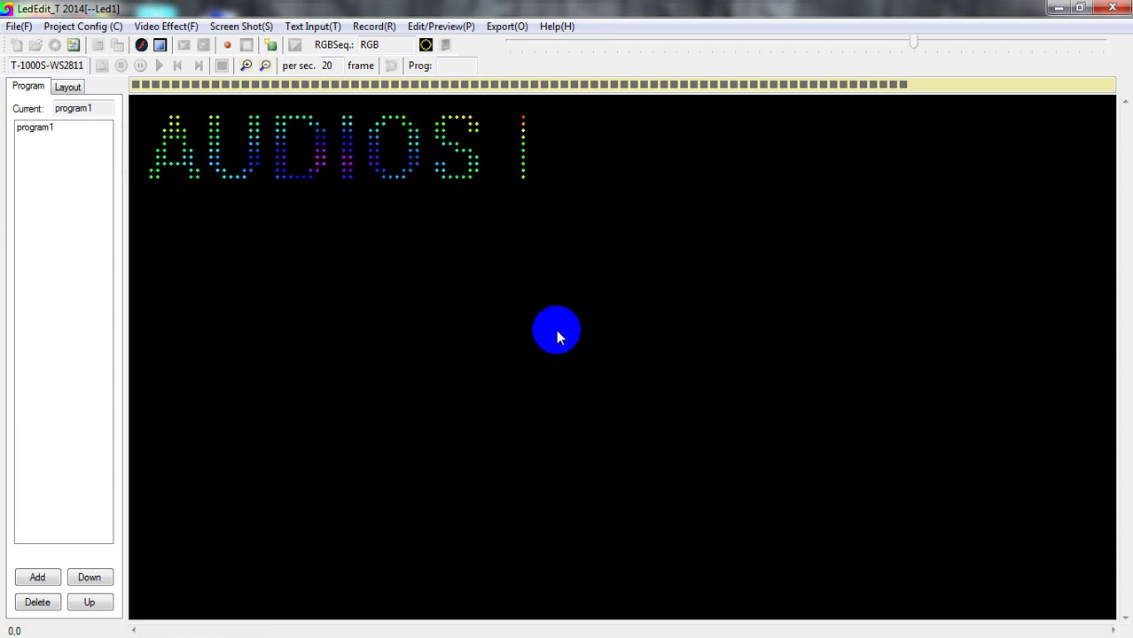
Record the scrolling text into program1 and stop the recording after a full pass of the message
left_click(373, 27)
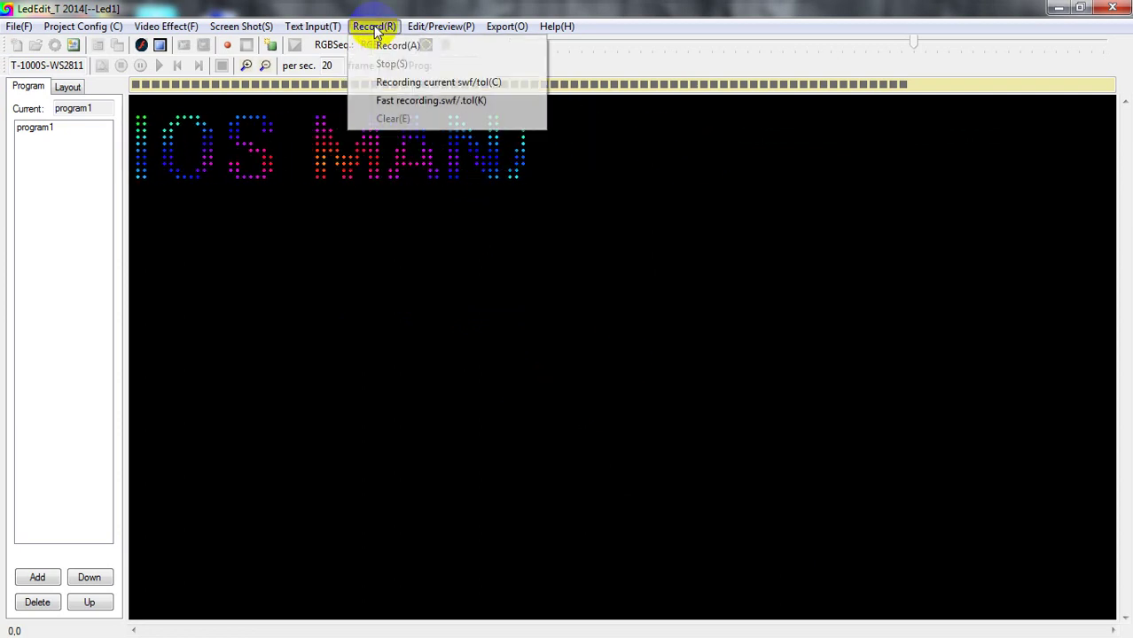
left_click(475, 46)
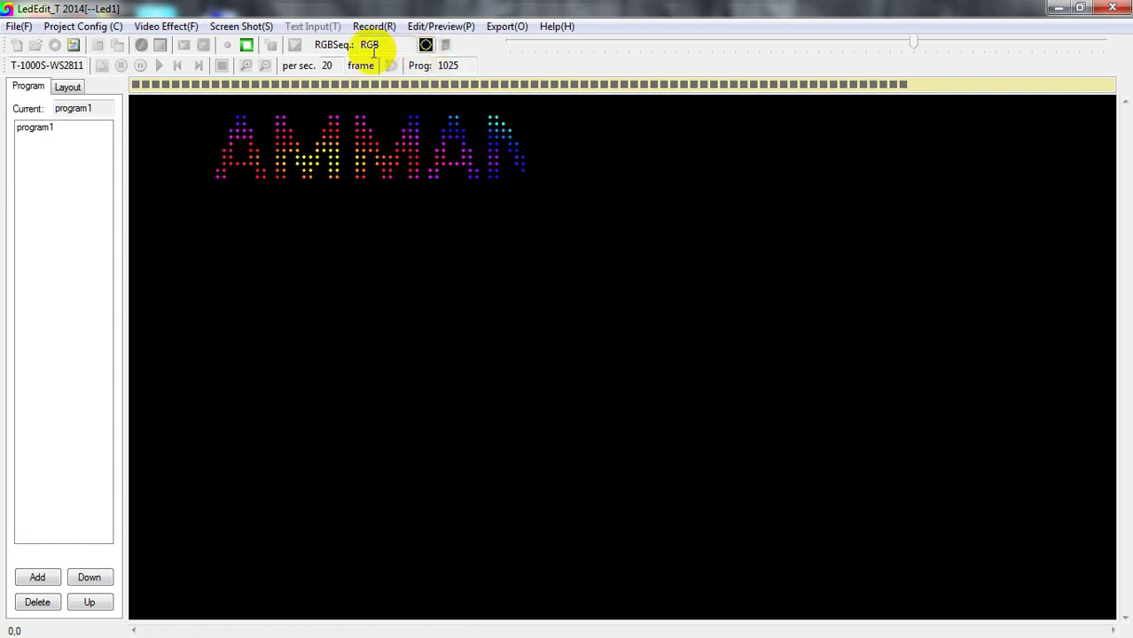
left_click(364, 26)
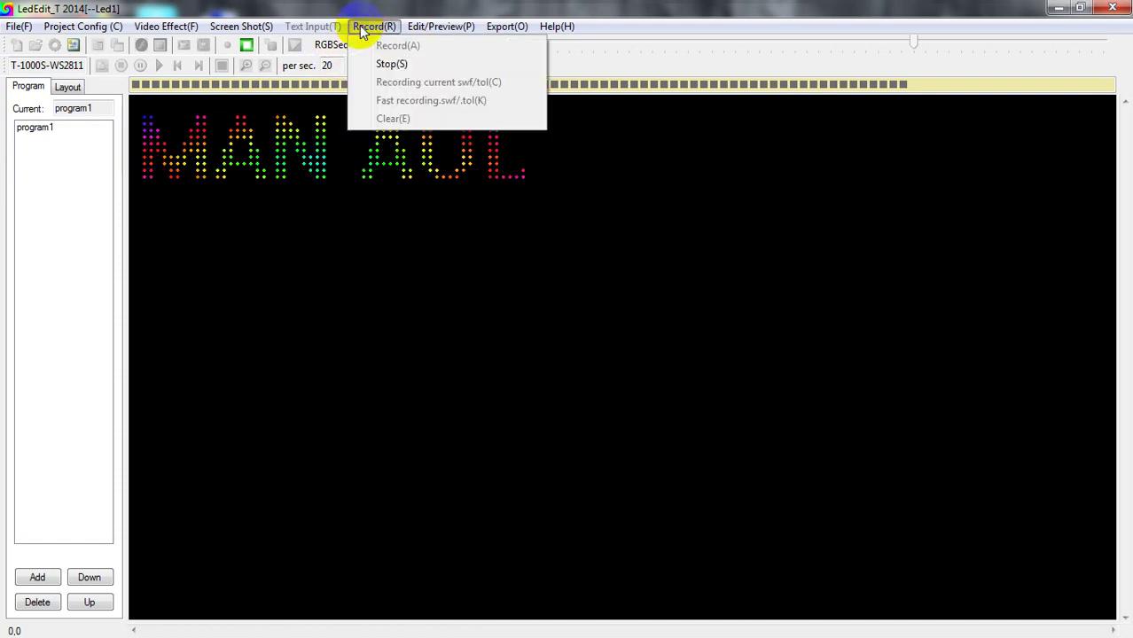
left_click(359, 28)
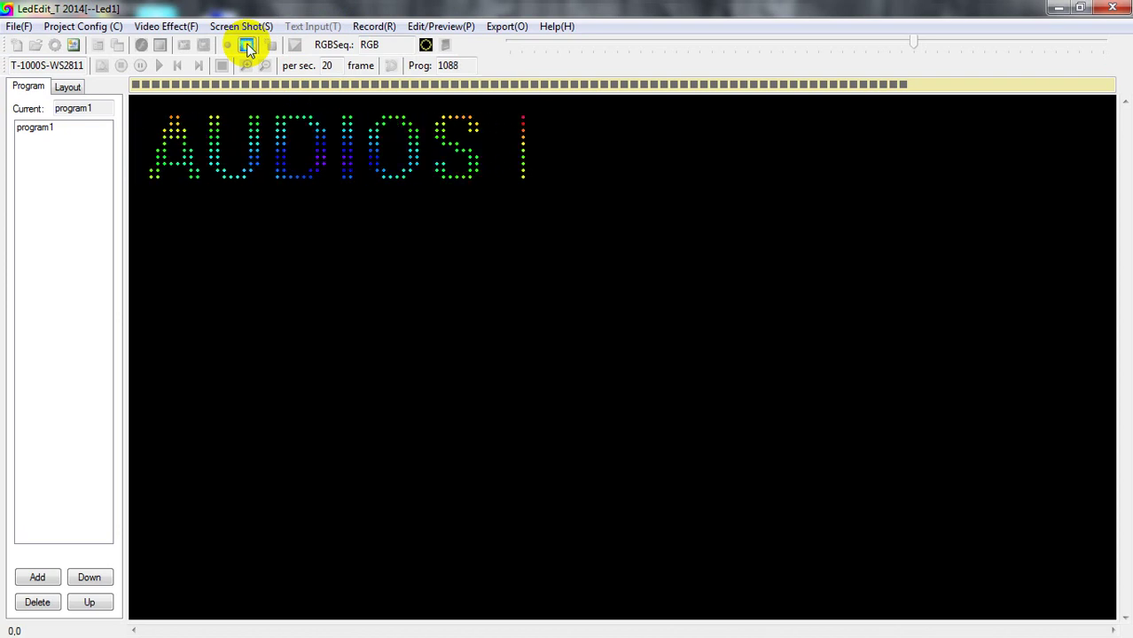
left_click(247, 46)
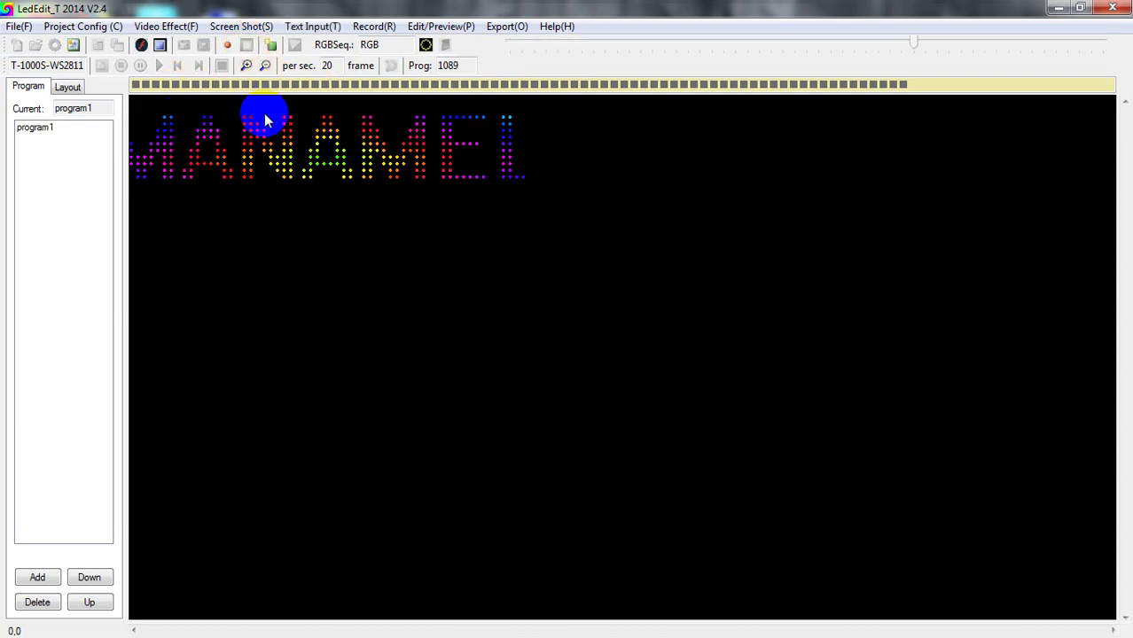
Close the text input to end the scrolling text on the matrix
left_click(202, 47)
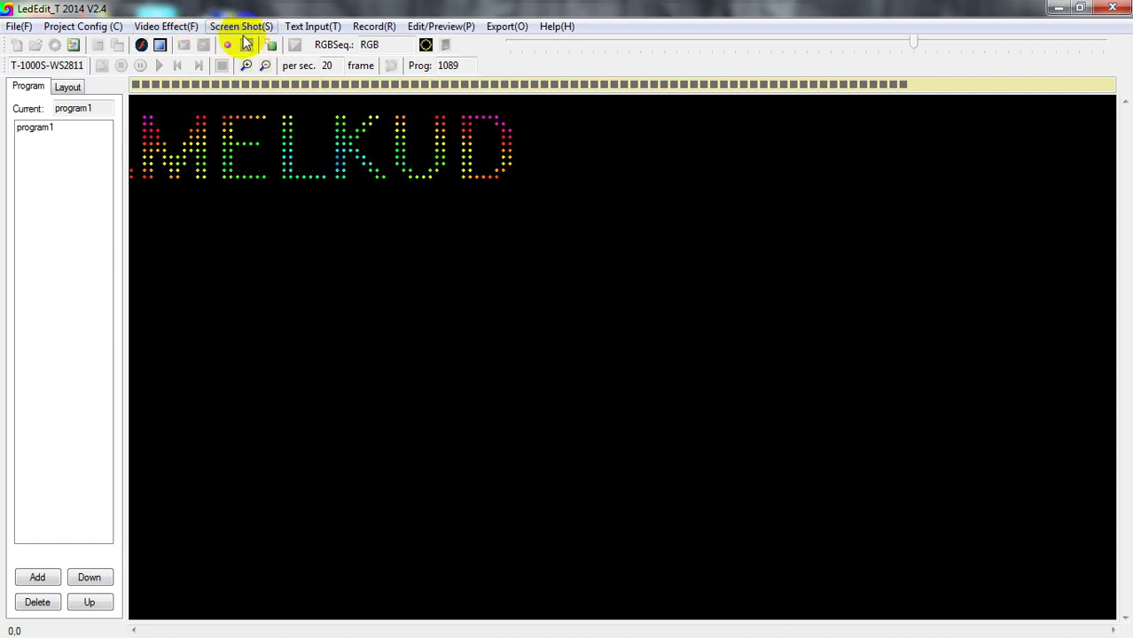
left_click(315, 26)
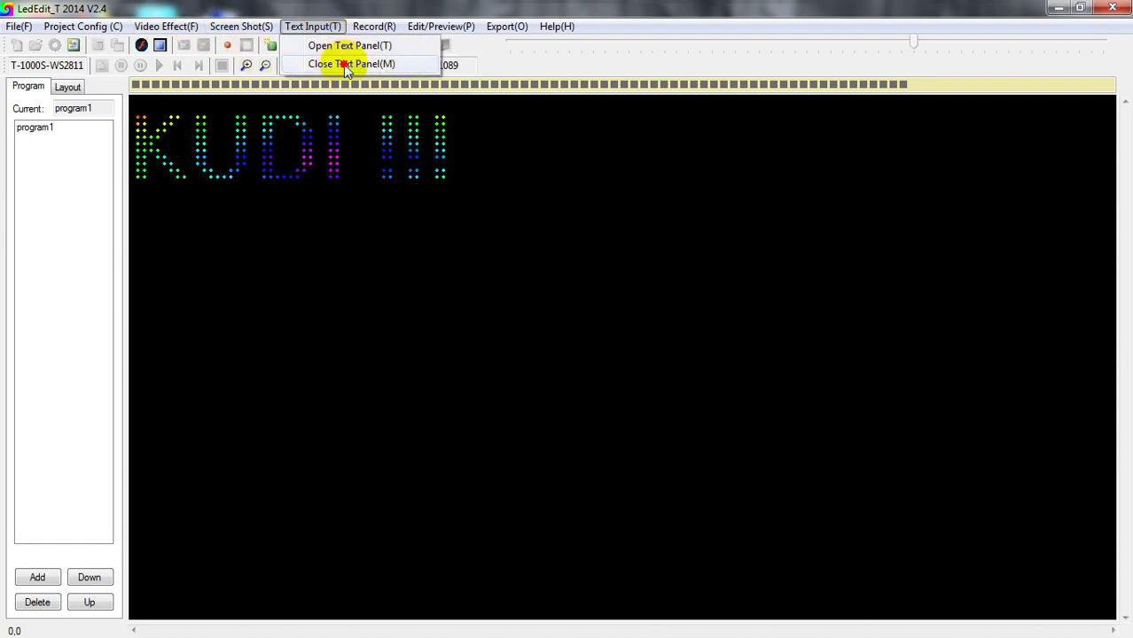
left_click(341, 64)
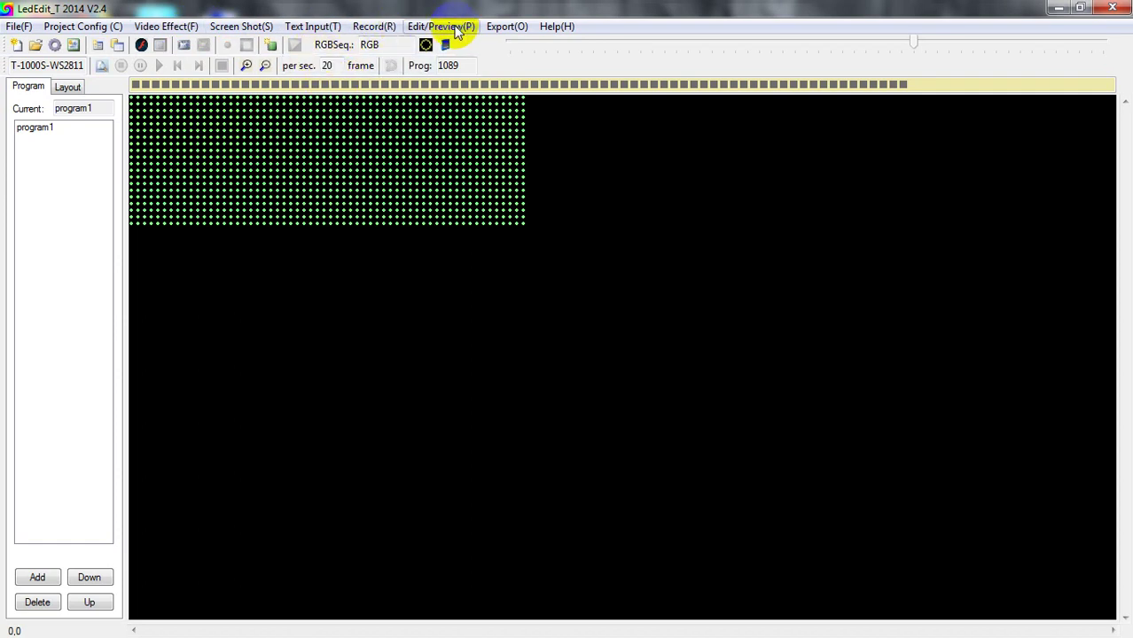
Try the Elliptic contraction effect on the matrix and switch it to Double angel close
left_click(166, 27)
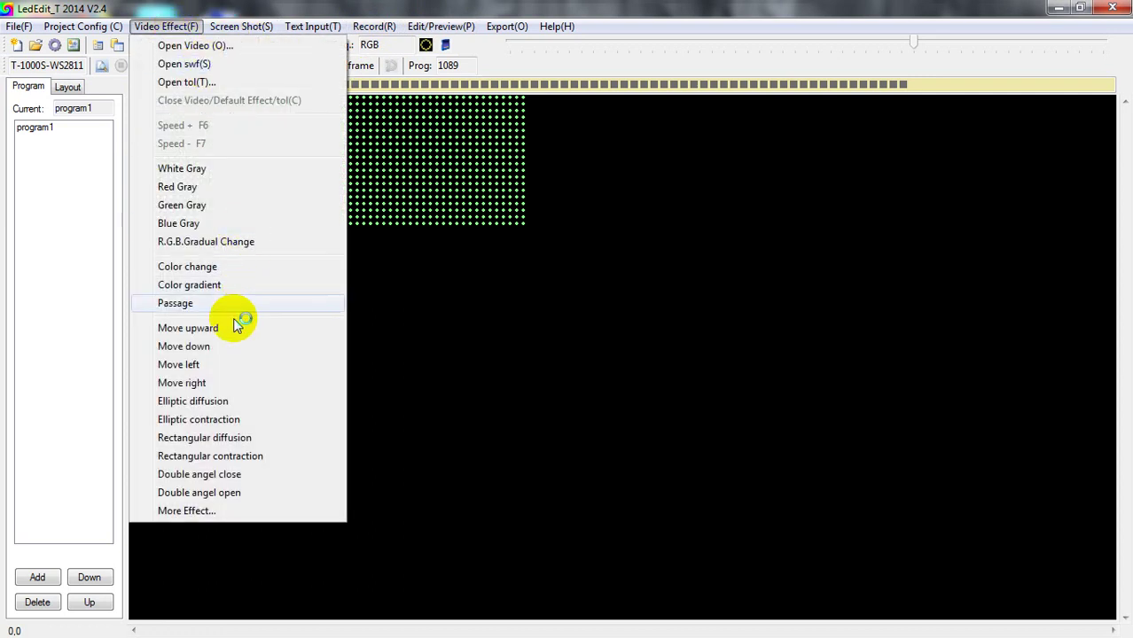
left_click(234, 420)
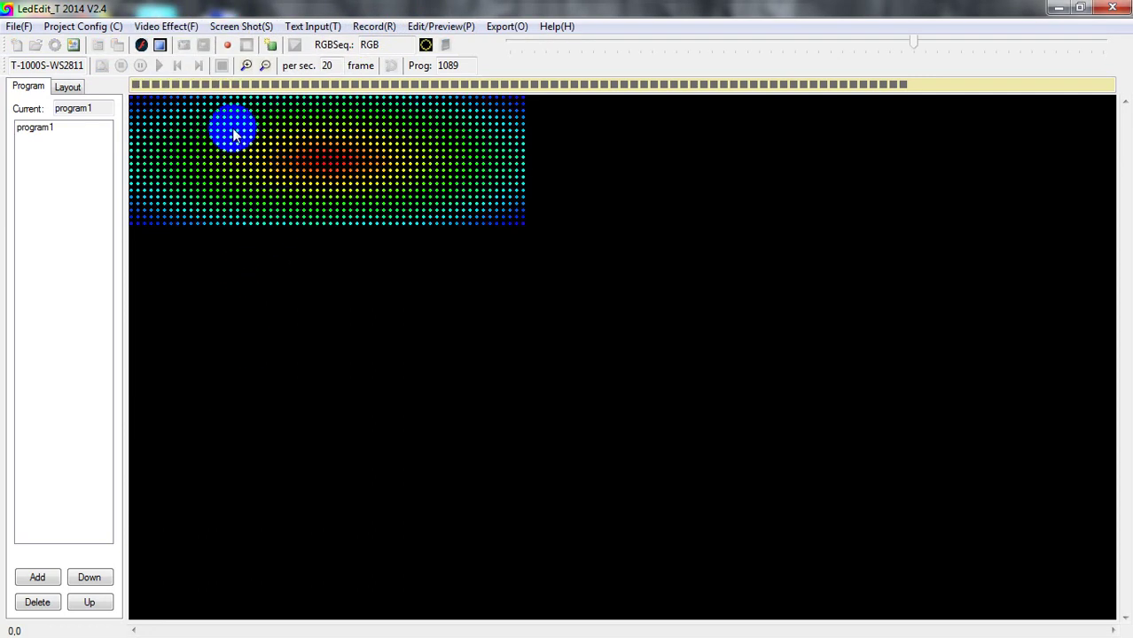
left_click(181, 26)
left_click(198, 473)
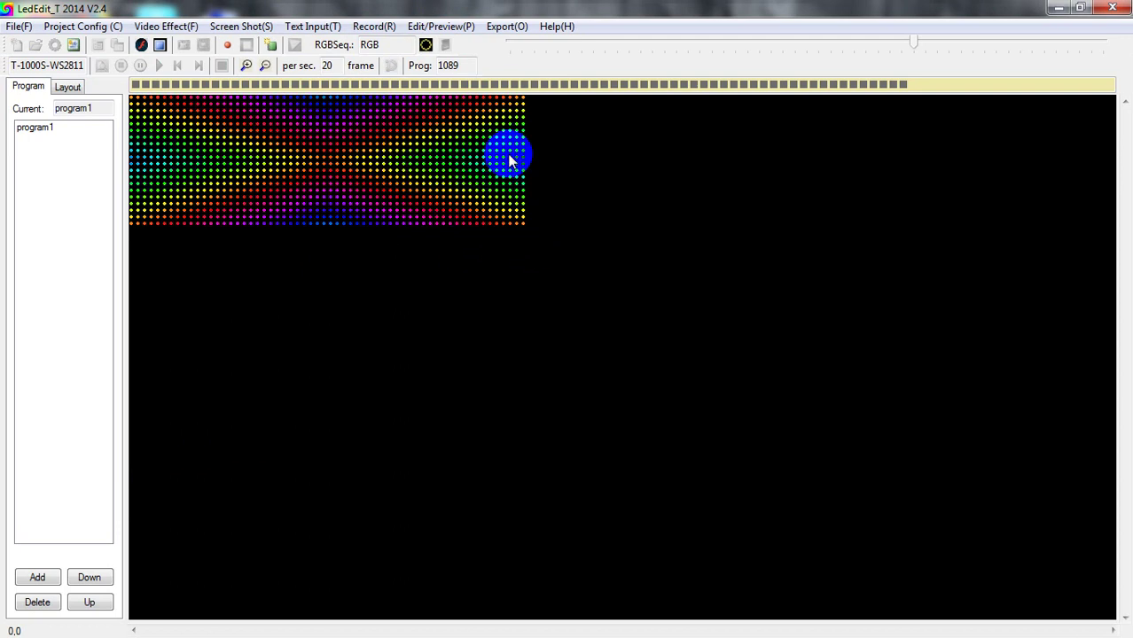
left_click(467, 167)
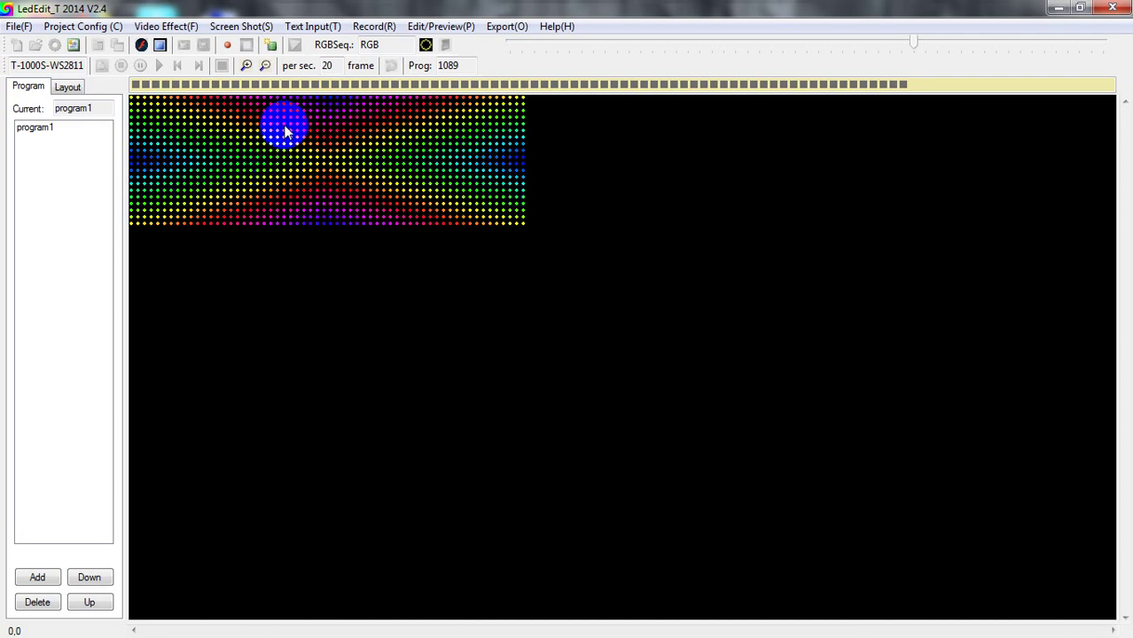
Record a short stretch of the Double angel close effect and close the running effect
left_click(372, 28)
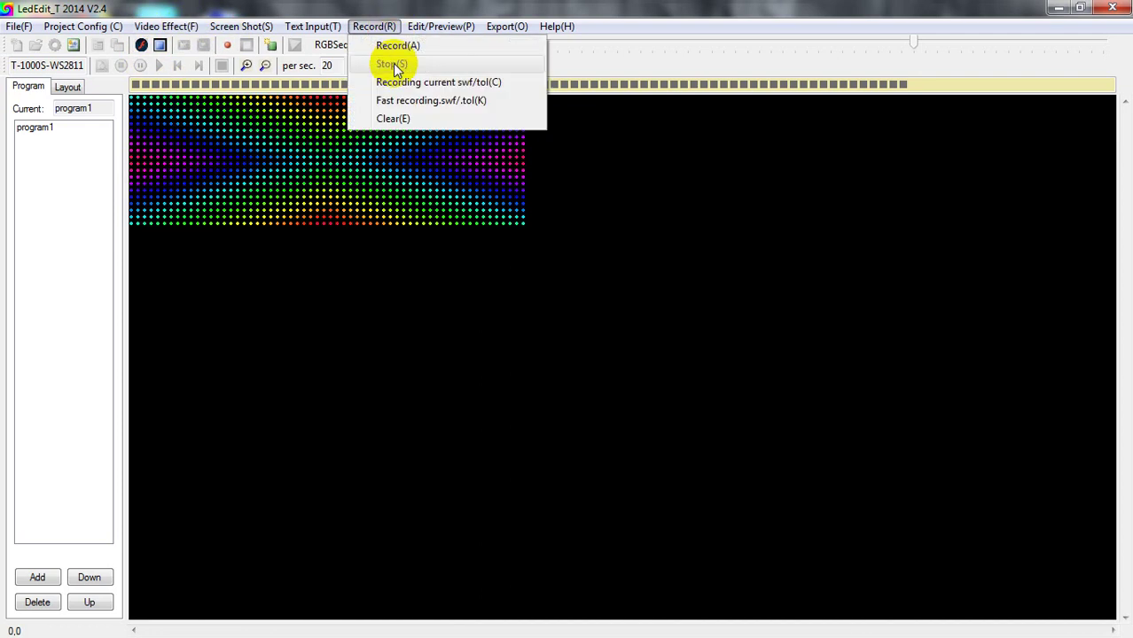
left_click(393, 49)
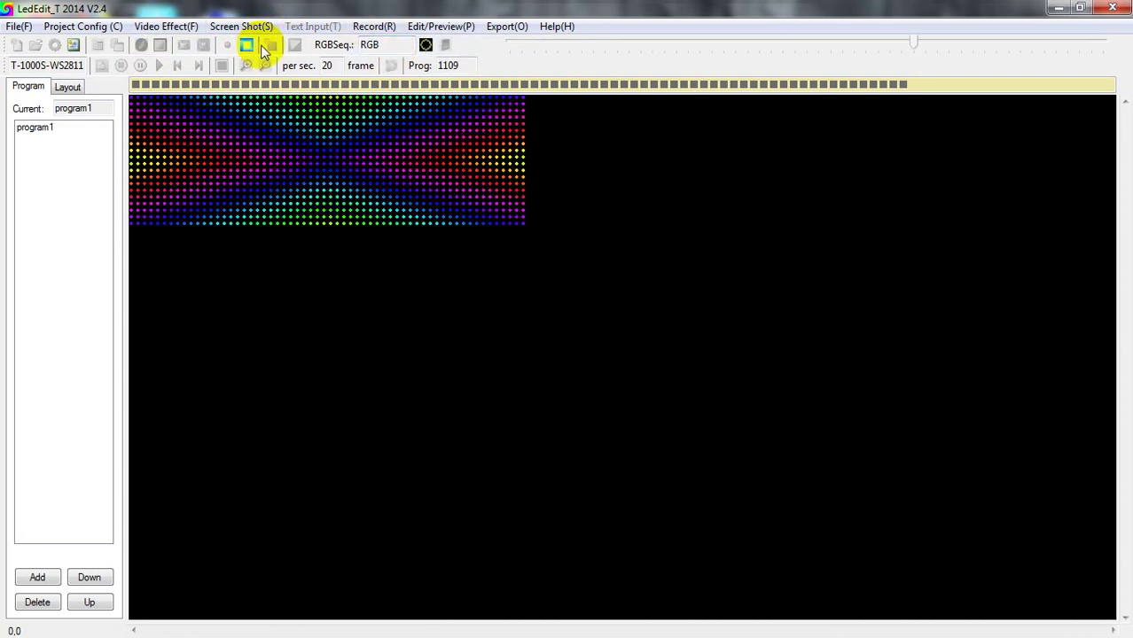
left_click(247, 47)
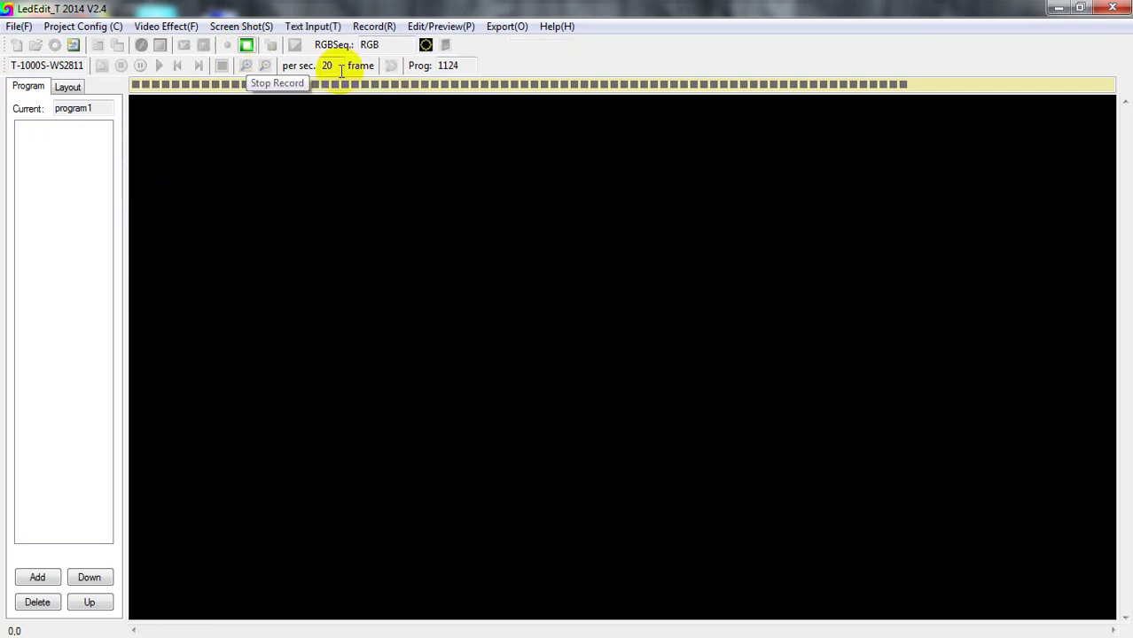
left_click(507, 27)
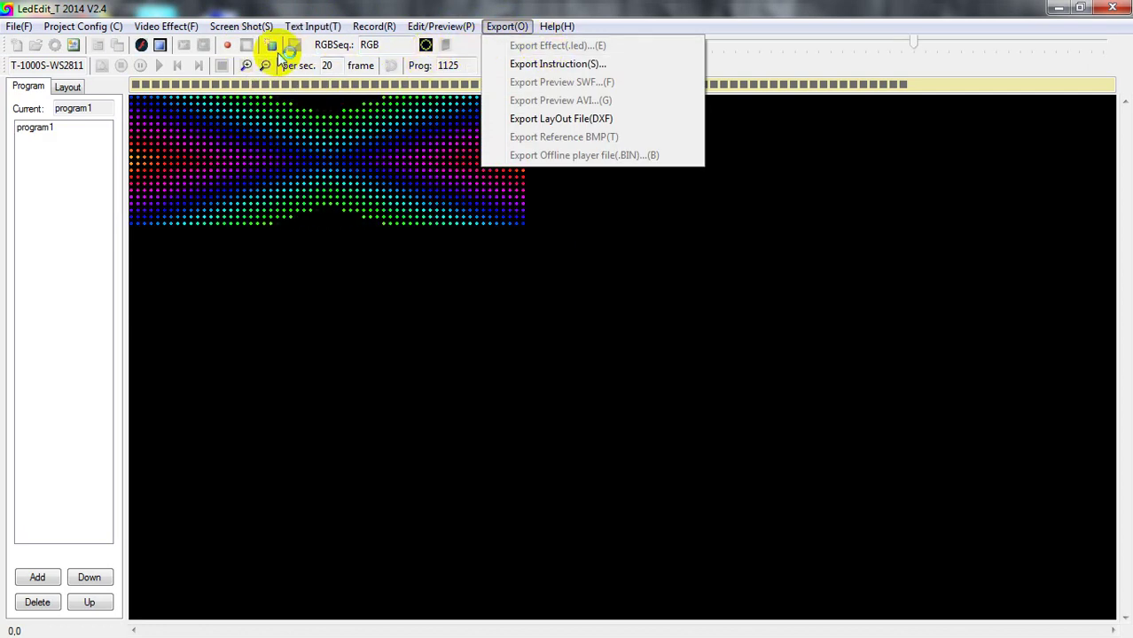
left_click(160, 44)
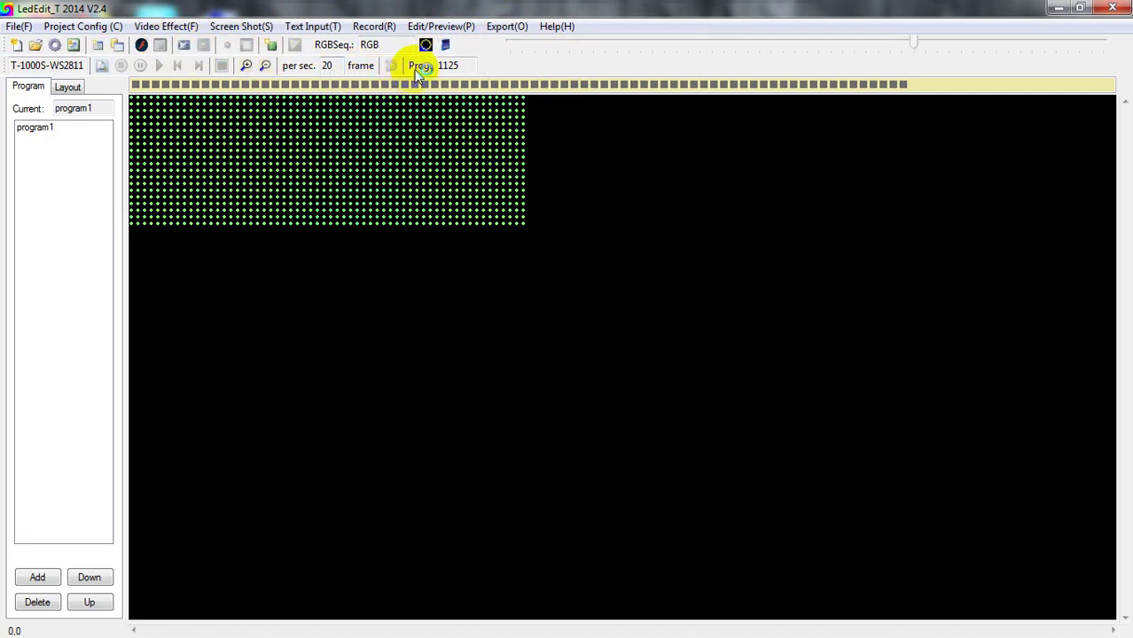
Export the program as a .led effect with the default effect setup into a new folder created on the Desktop
left_click(499, 28)
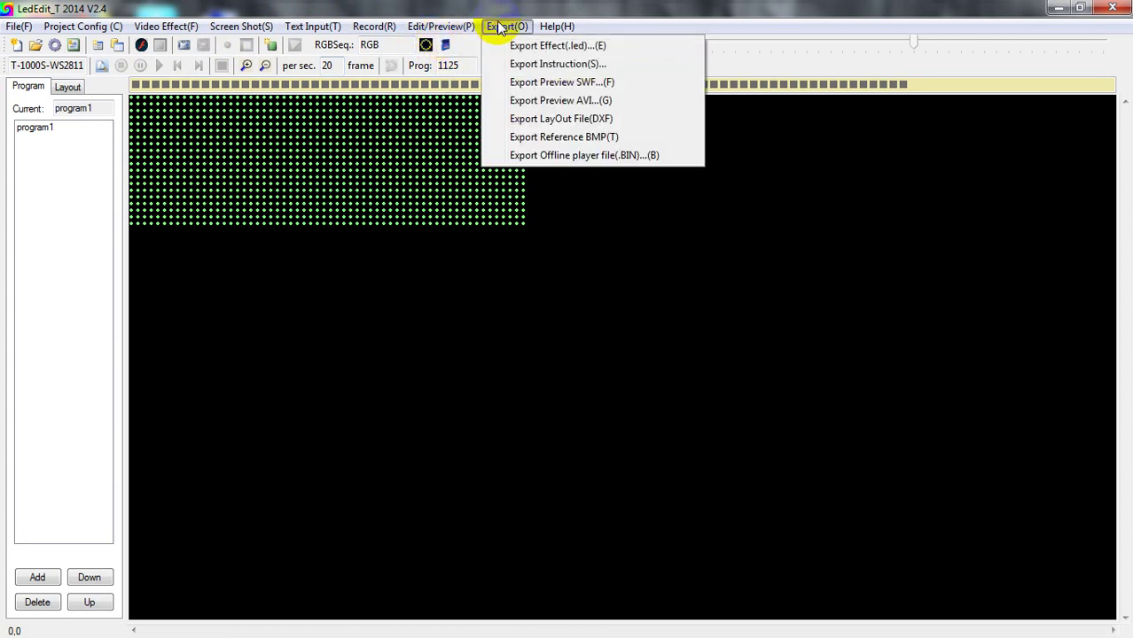
left_click(559, 46)
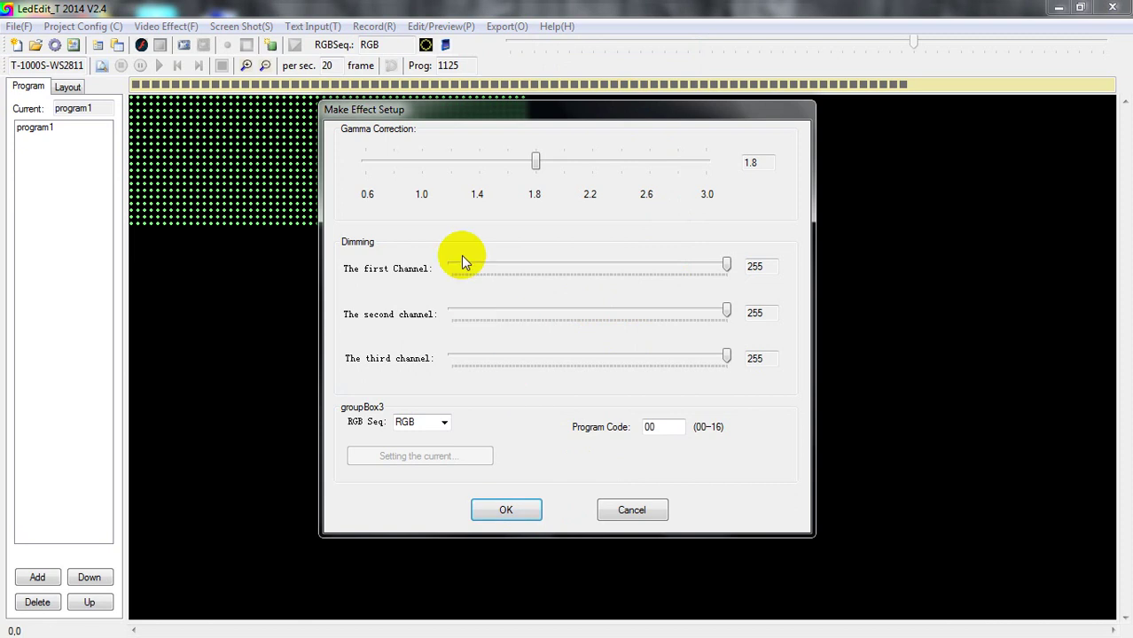
left_click(505, 509)
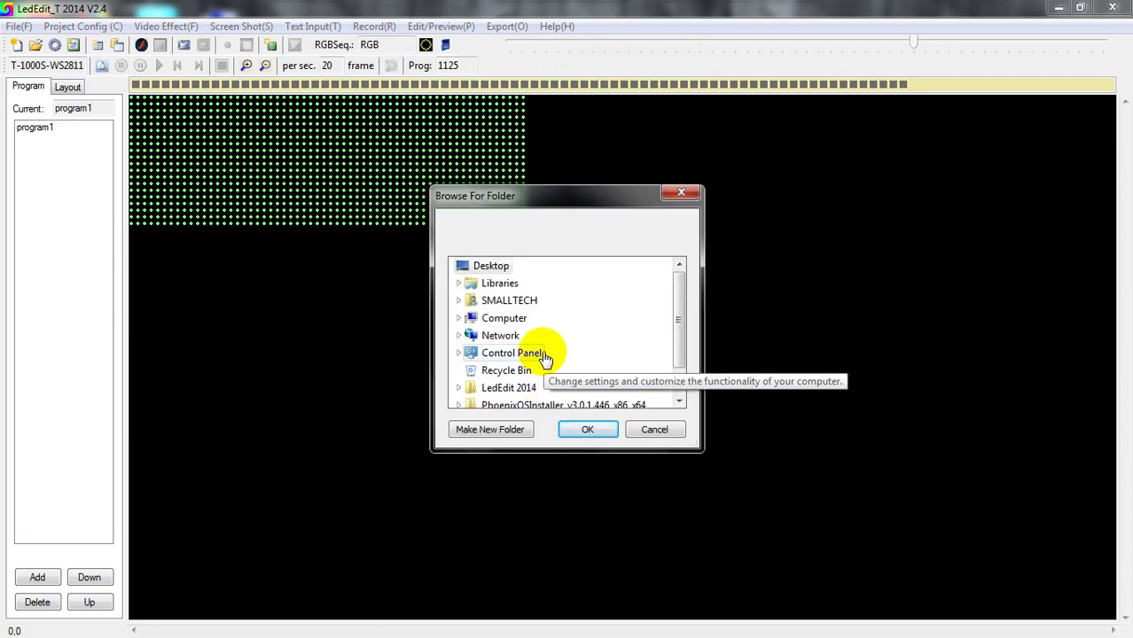
left_click(505, 267)
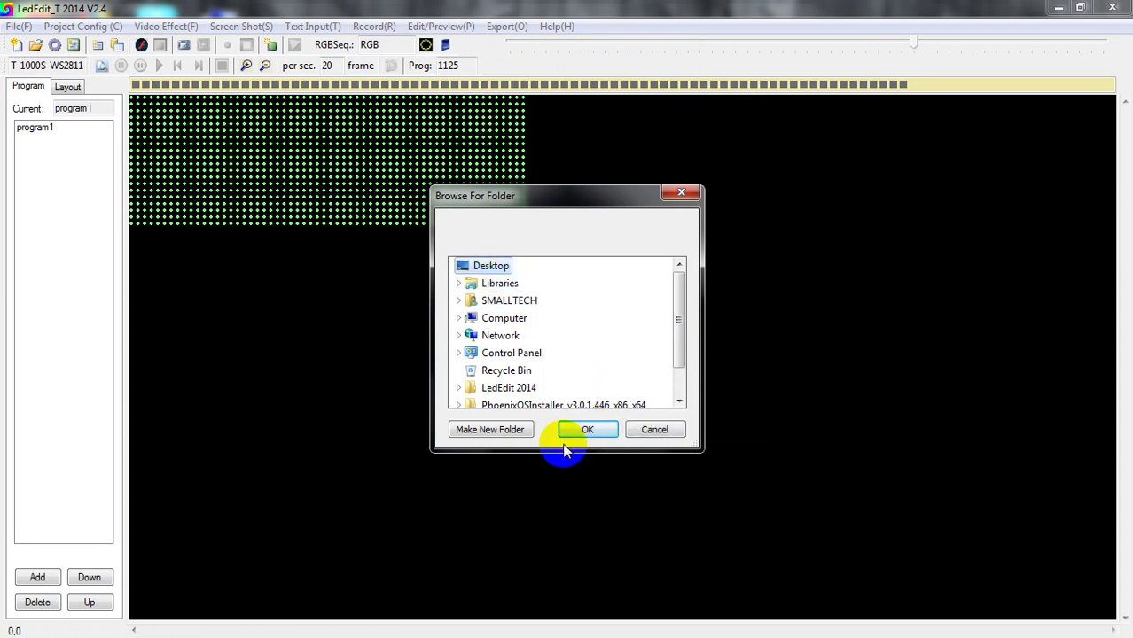
left_click(514, 430)
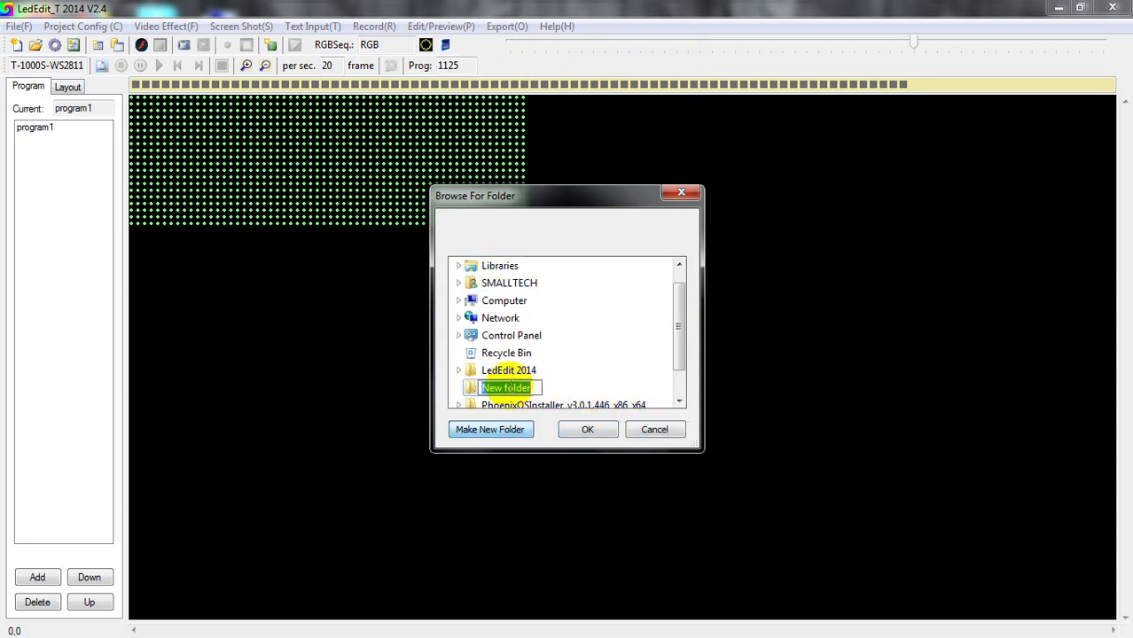
left_click(483, 388)
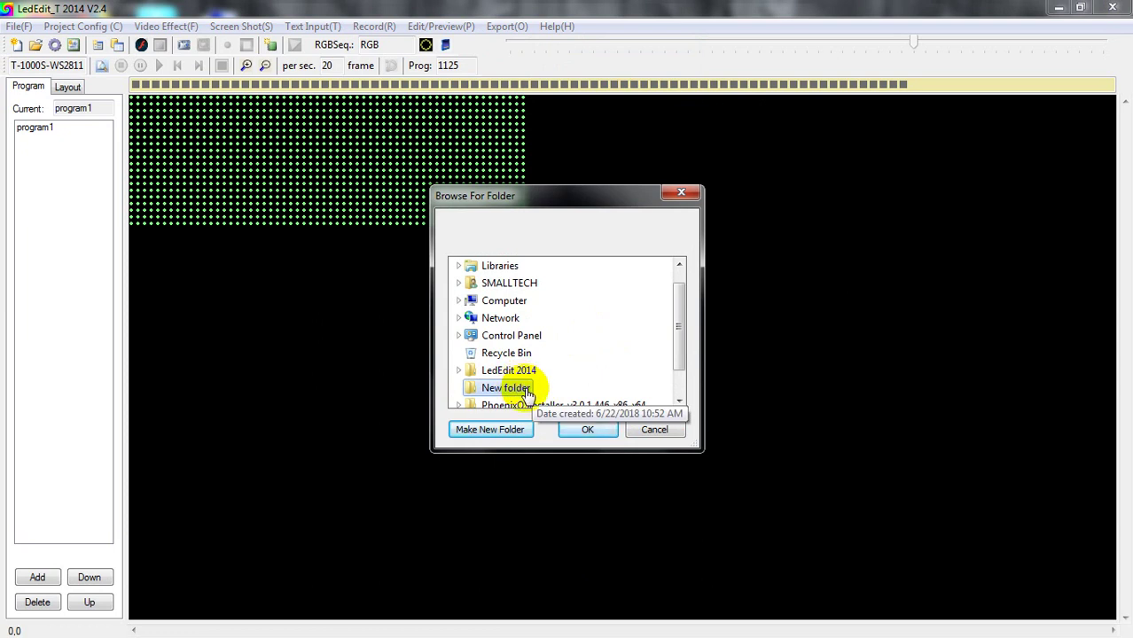
left_click(583, 426)
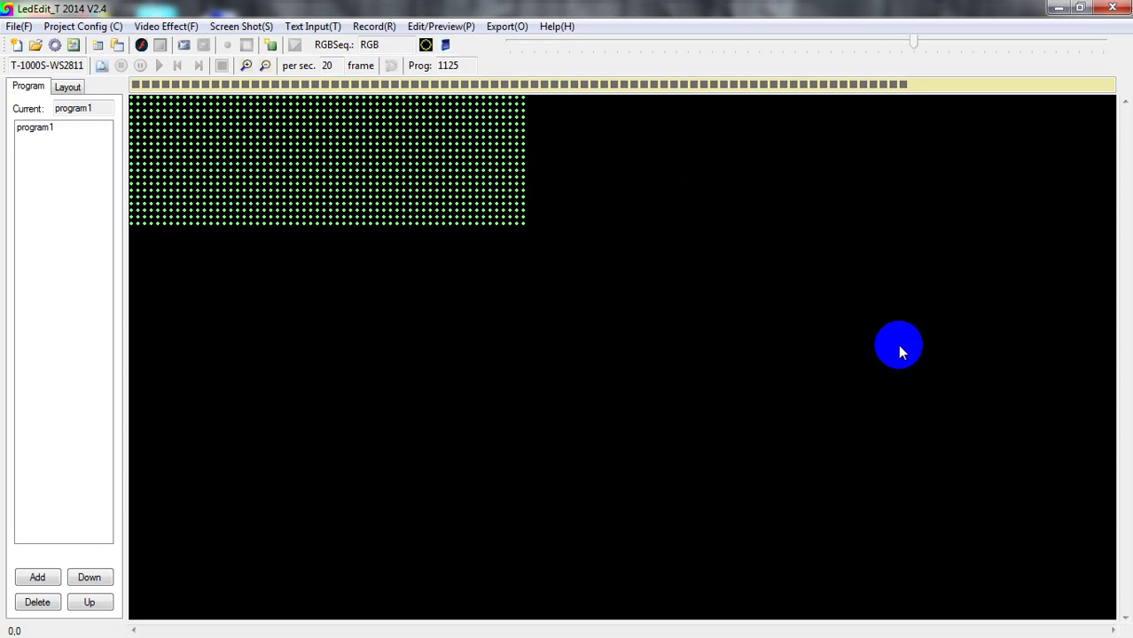
Minimize the LedEdit and file browser windows to reach the desktop and refresh it
left_click(1059, 9)
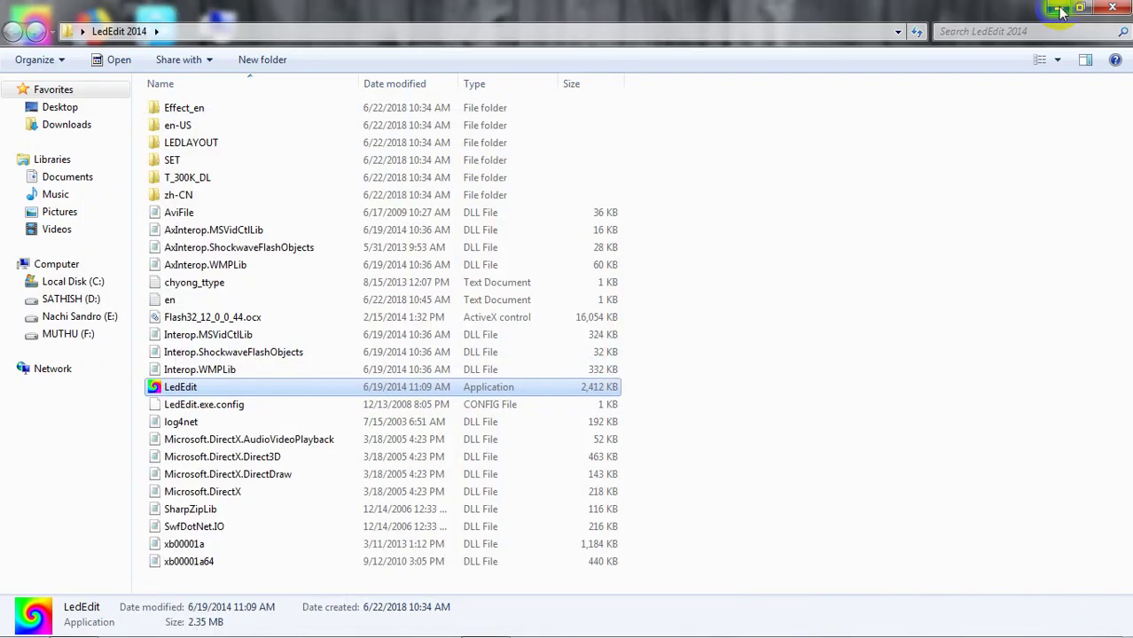
left_click(1066, 9)
right_click(641, 69)
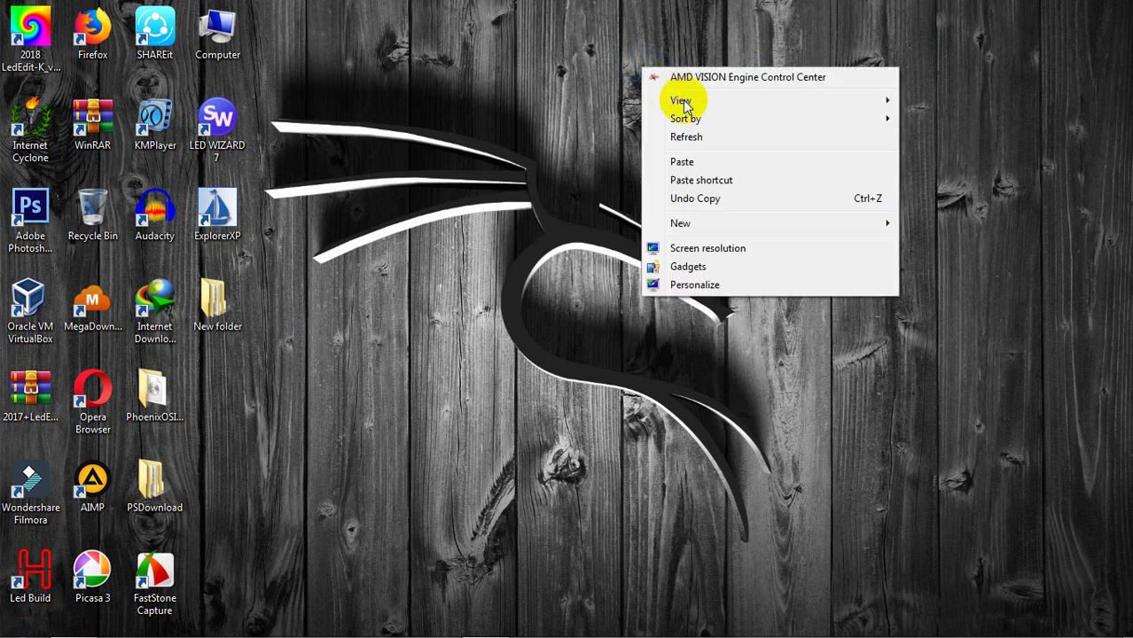
left_click(708, 132)
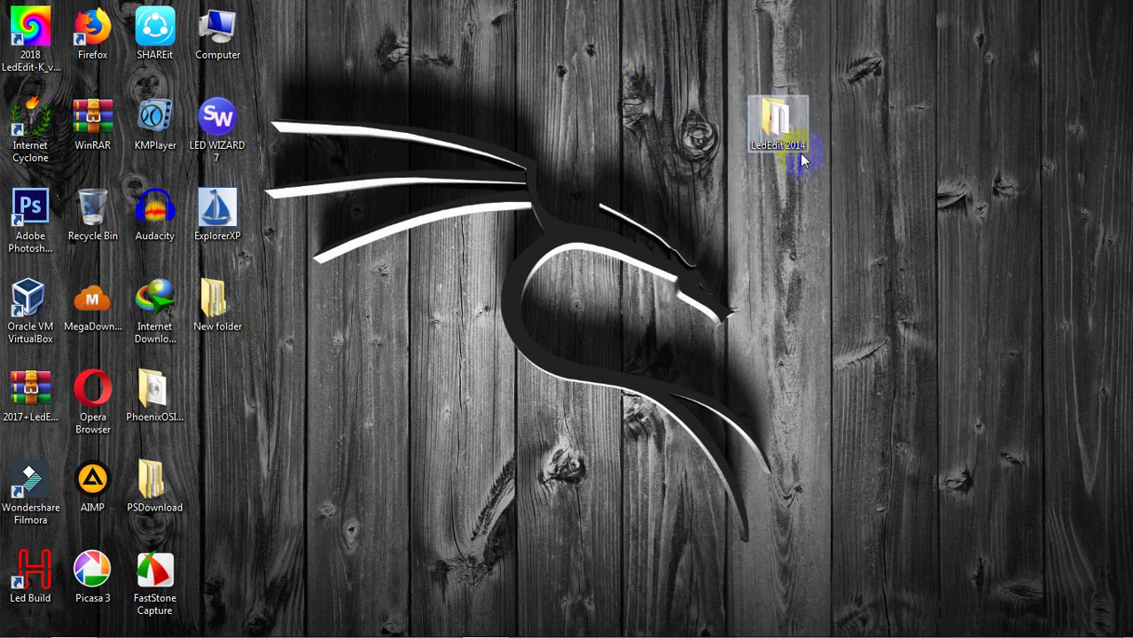
Check the exported 00_program1 file in New folder > Led > Controller-1, and switch back to LedEdit
double_click(241, 300)
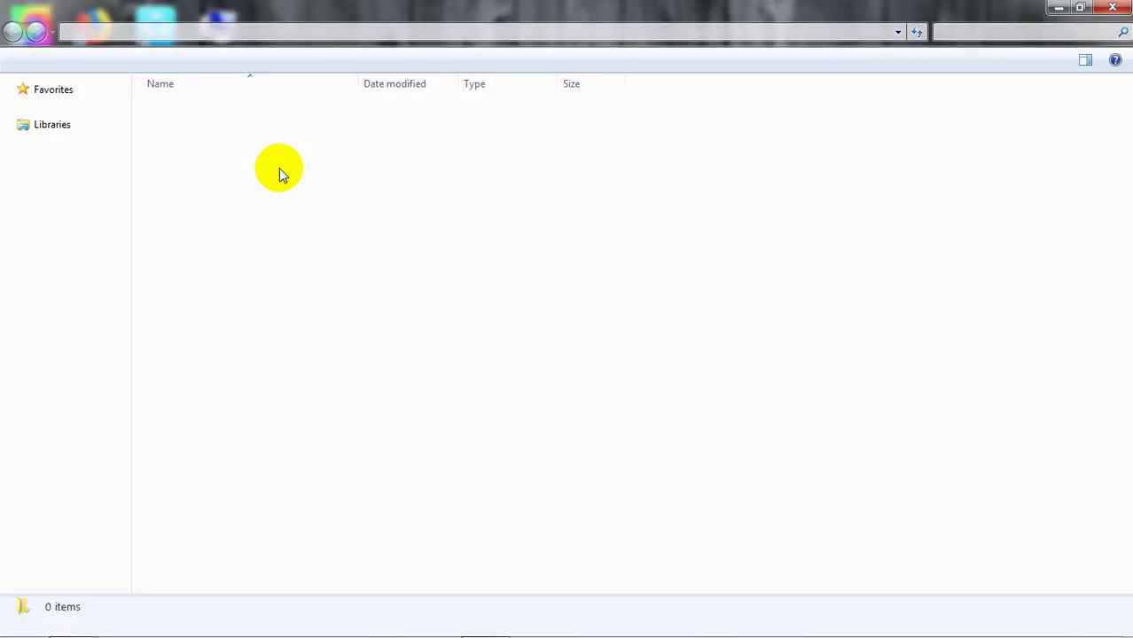
double_click(231, 117)
double_click(230, 118)
left_click(231, 115)
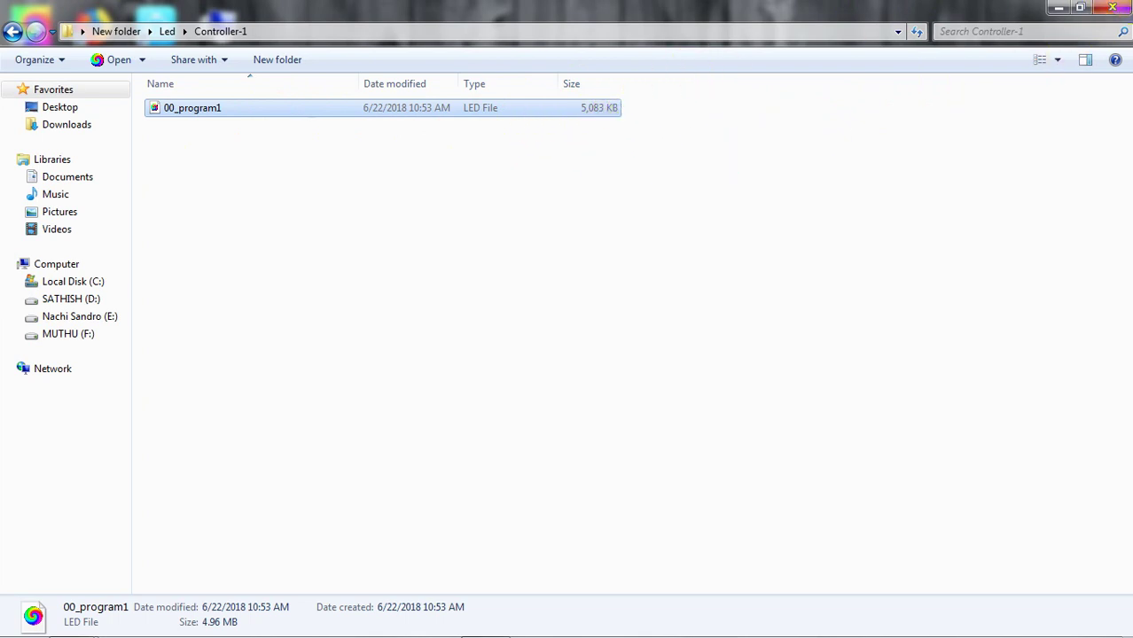
left_click(1110, 9)
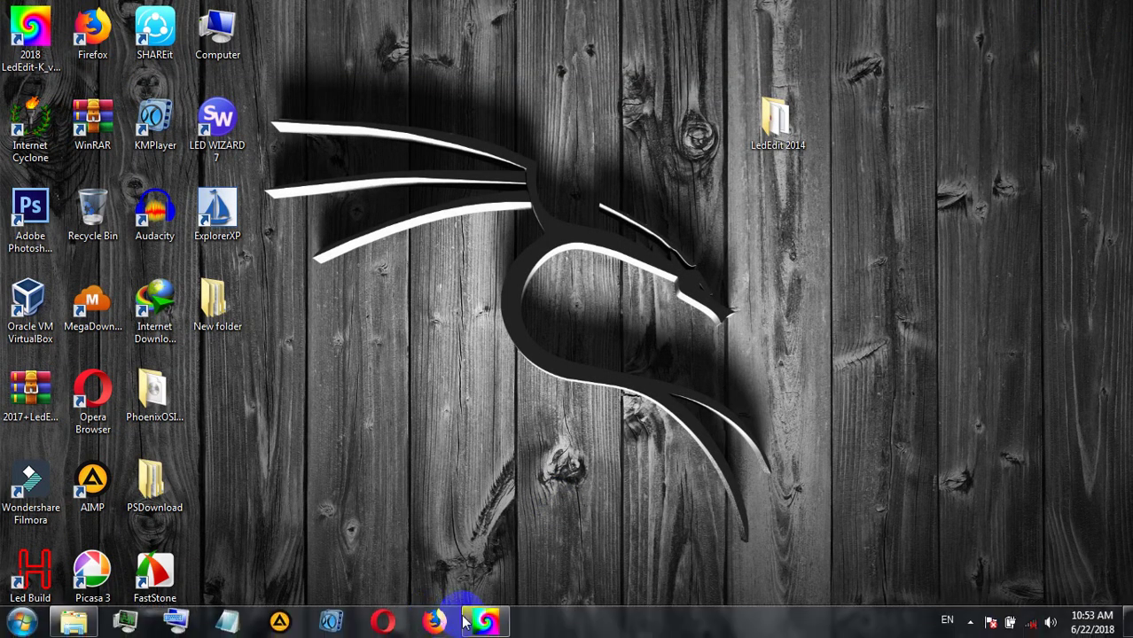
left_click(467, 622)
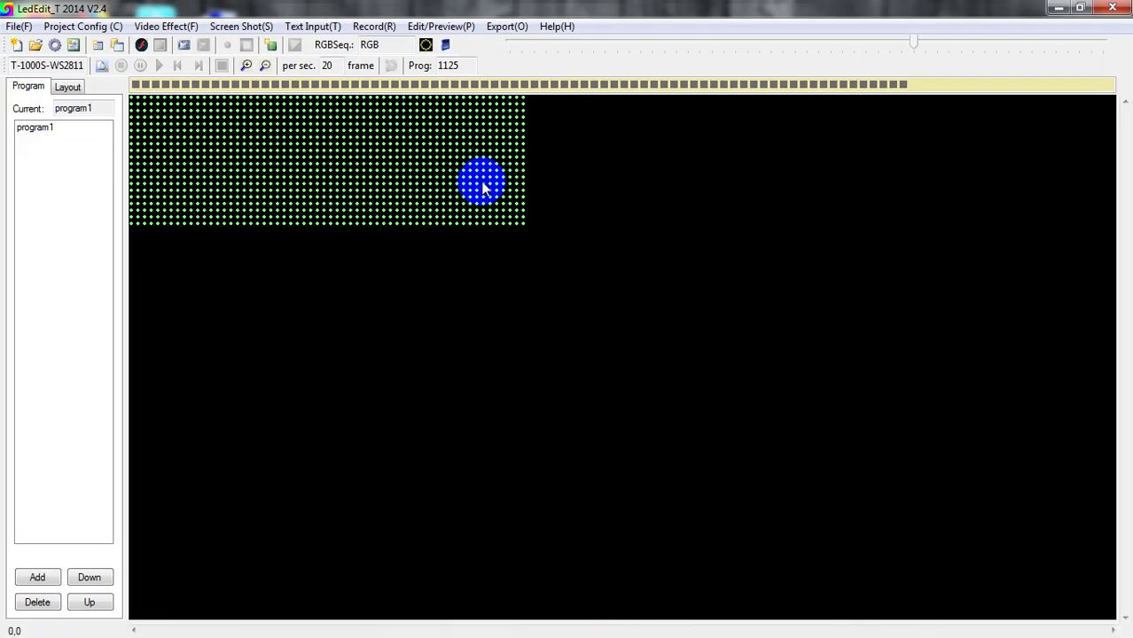